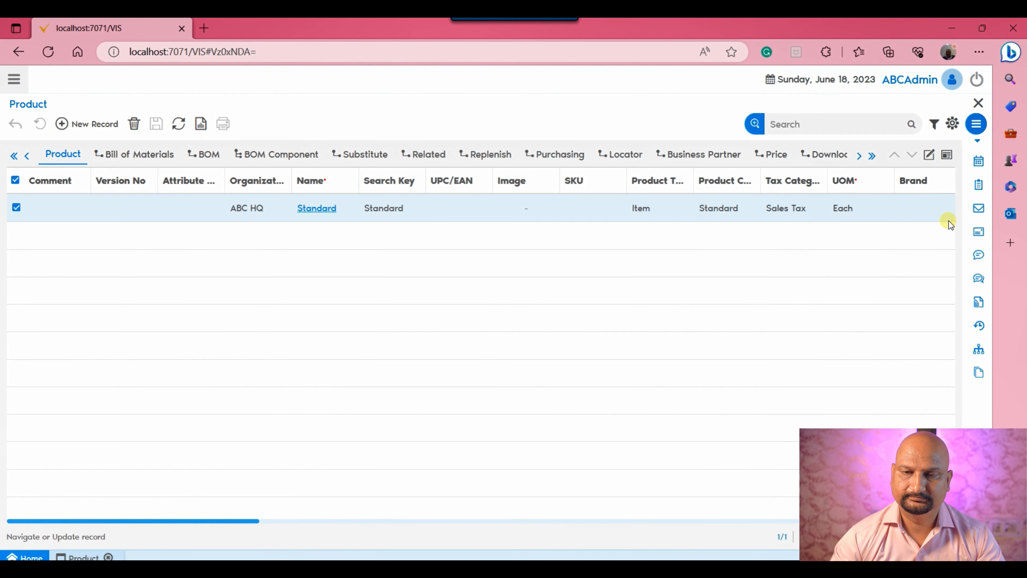
# Create a new product record in form view with Iphone-6 as both its search key and name.
pyautogui.click(929, 156)
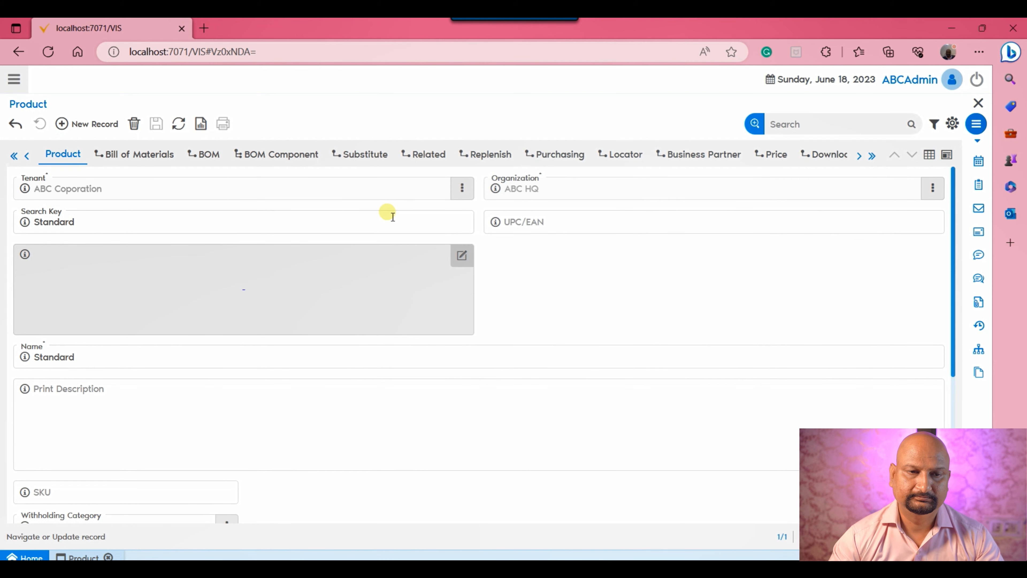
pyautogui.click(87, 124)
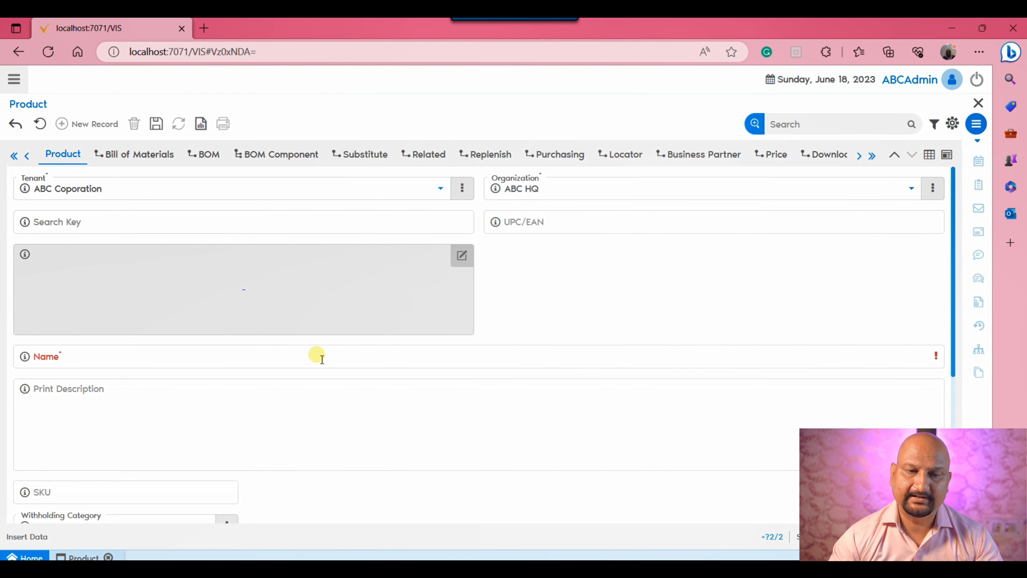
pyautogui.click(313, 226)
pyautogui.write('Iphone-6')
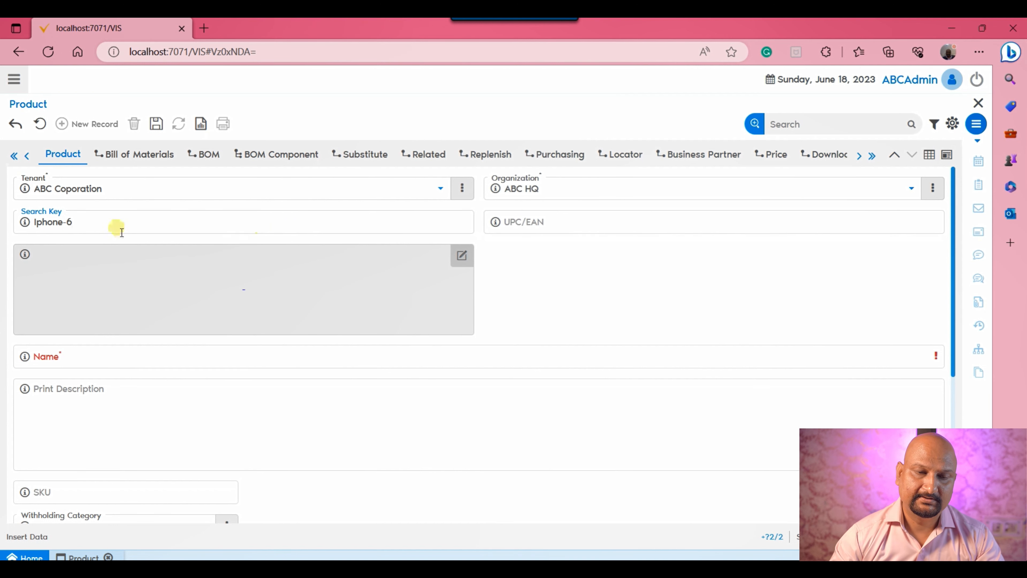
pyautogui.moveTo(98, 228); pyautogui.dragTo(24, 225)
pyautogui.hotkey('ctrl', 'c')
pyautogui.click(73, 350)
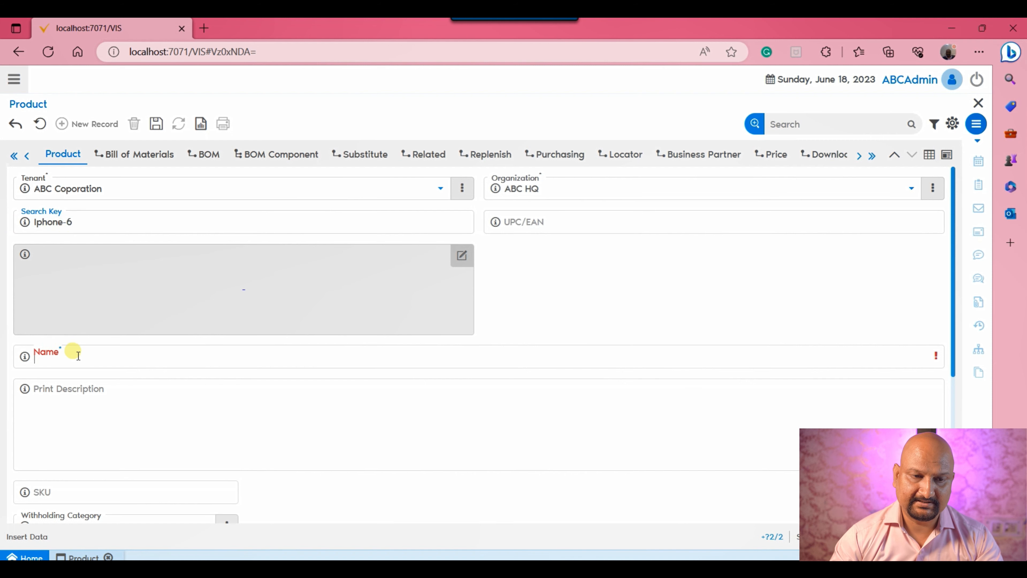
pyautogui.hotkey('ctrl', 'v')
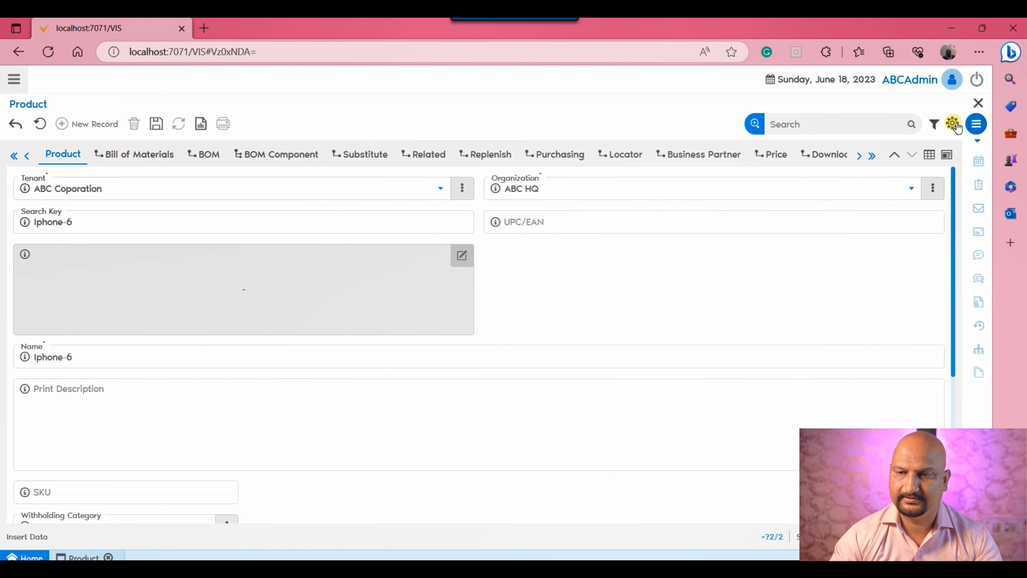
# Look up the meaning of the UPC/EAN field in the Product window's help, then return to the product record.
pyautogui.click(976, 124)
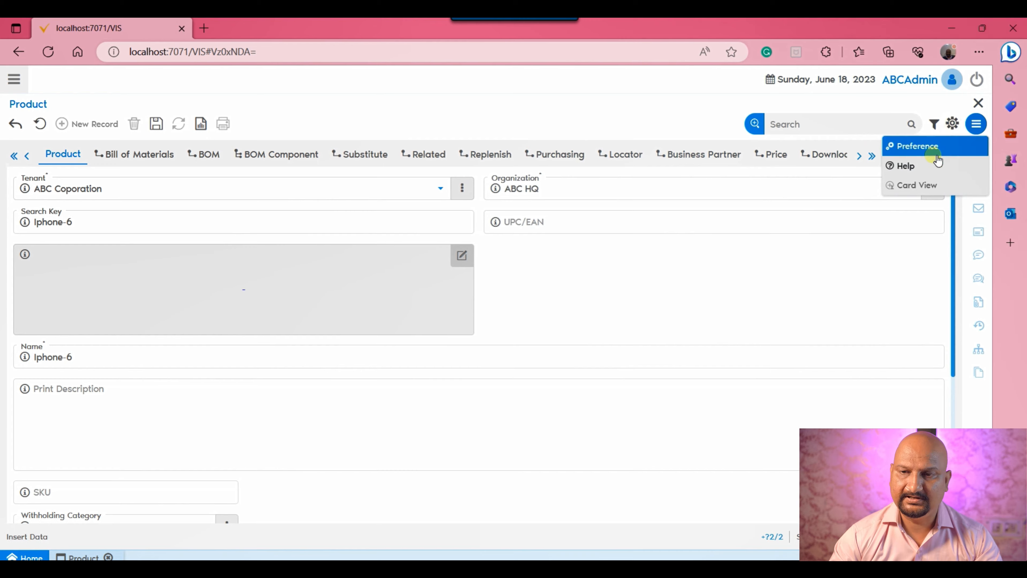
pyautogui.click(926, 166)
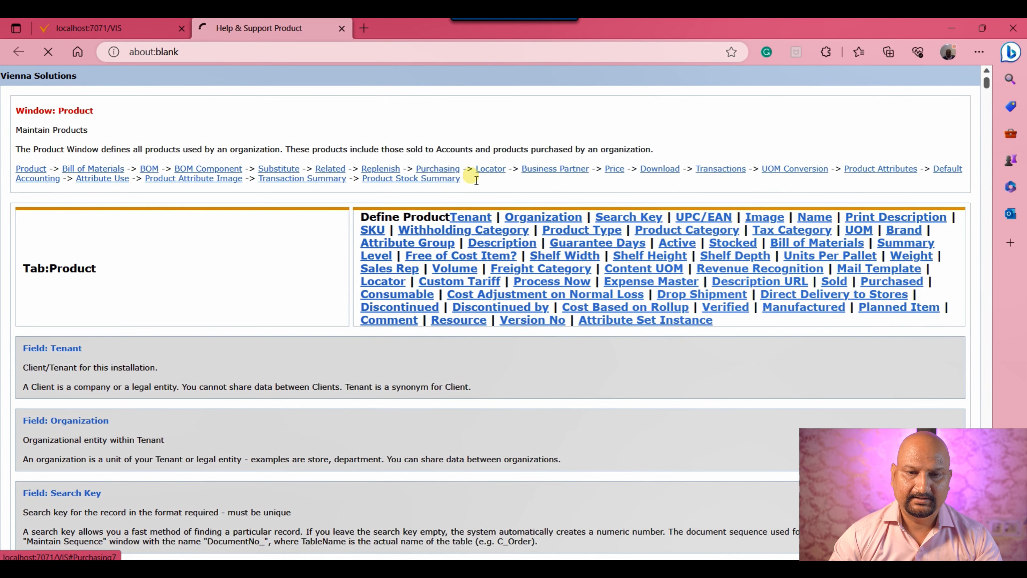
pyautogui.click(711, 218)
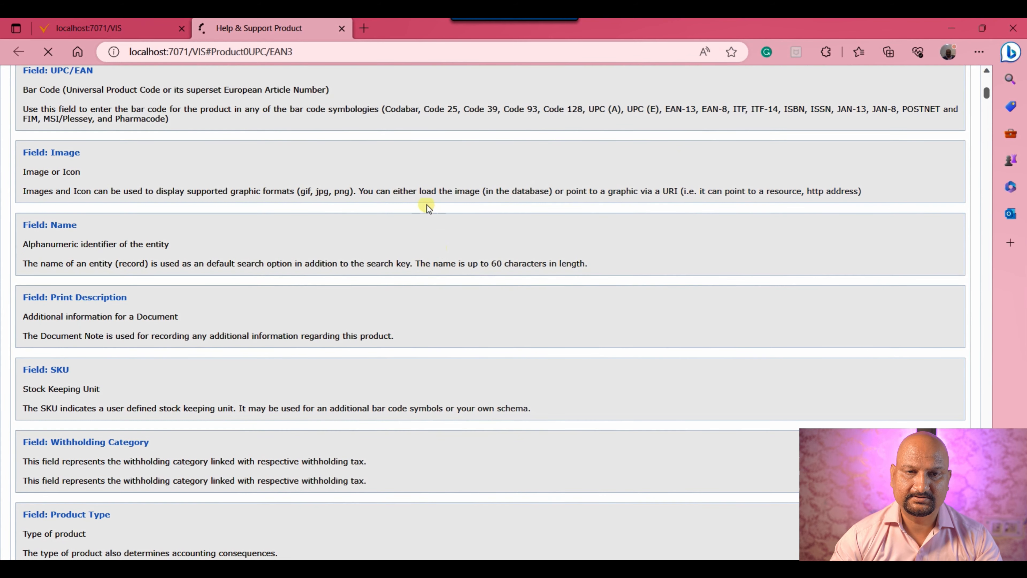
pyautogui.scroll(2, 392, 206)
pyautogui.moveTo(224, 168); pyautogui.dragTo(325, 169)
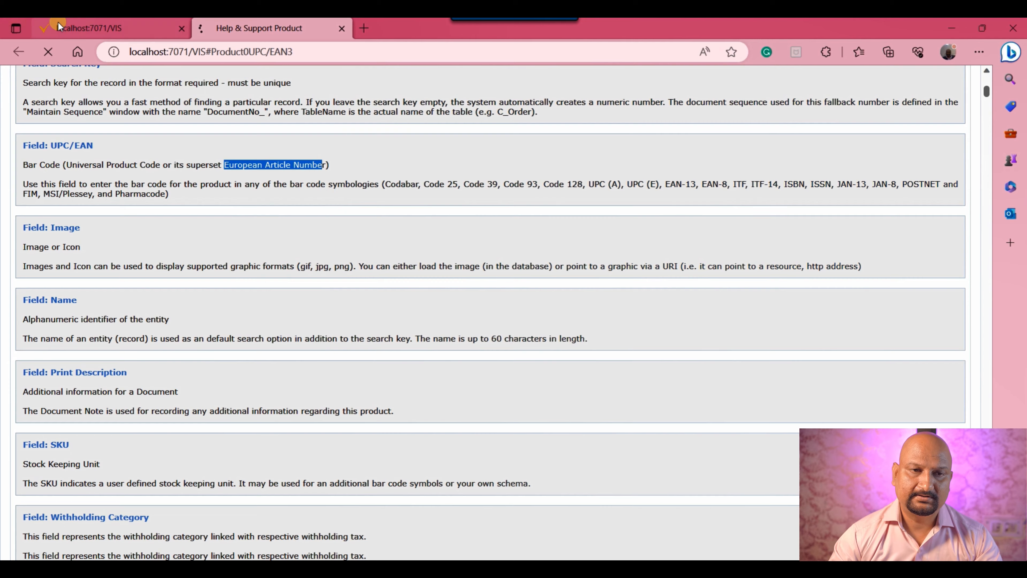
pyautogui.click(59, 28)
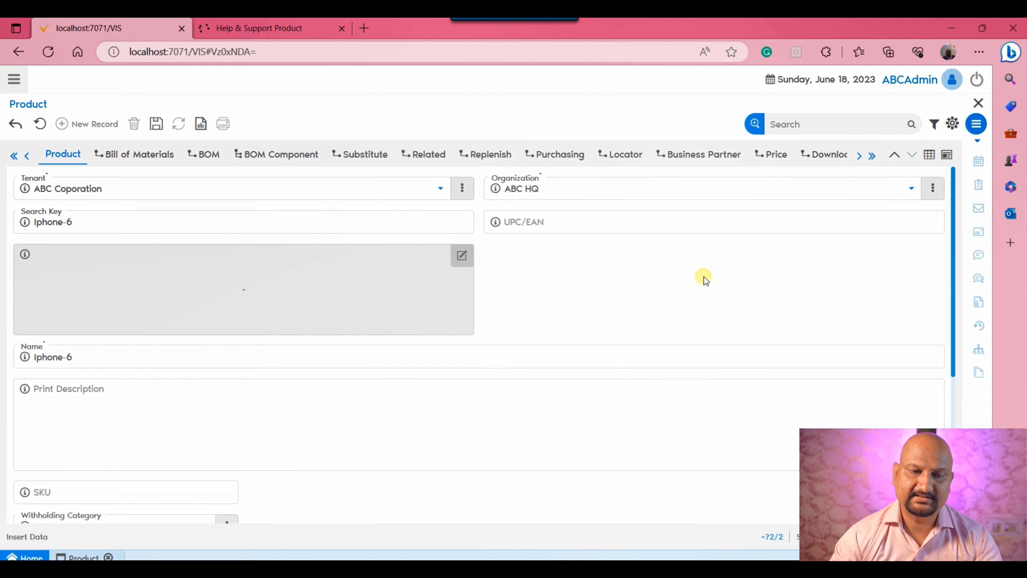
# Set the new product's type to Item.
pyautogui.scroll(-4, 703, 276)
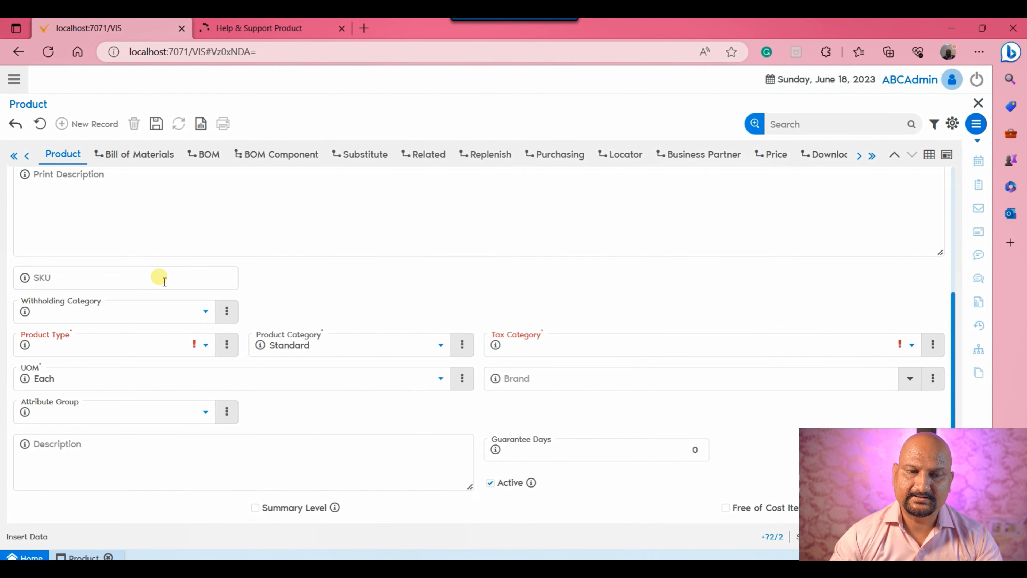
pyautogui.click(162, 347)
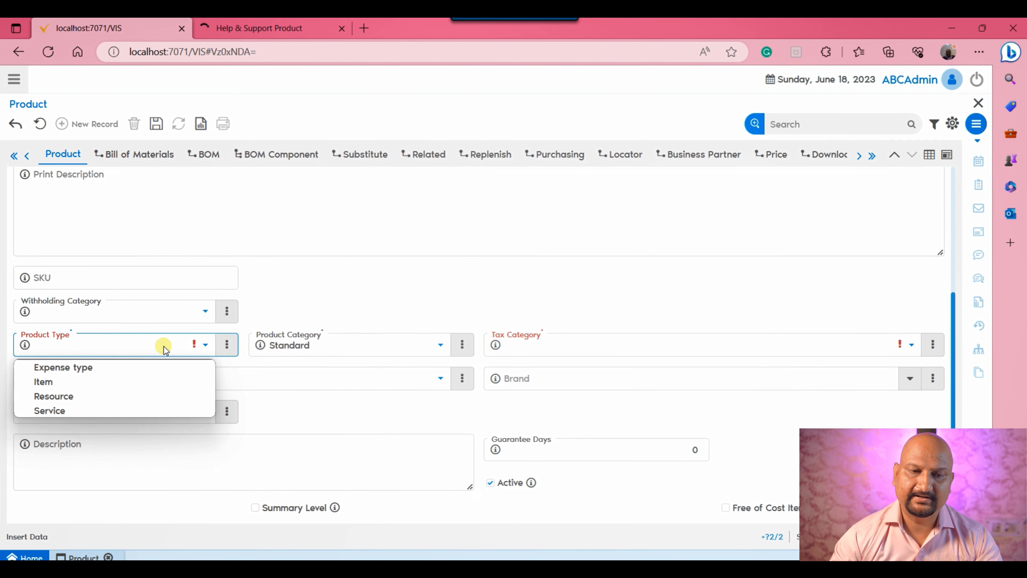
pyautogui.click(77, 384)
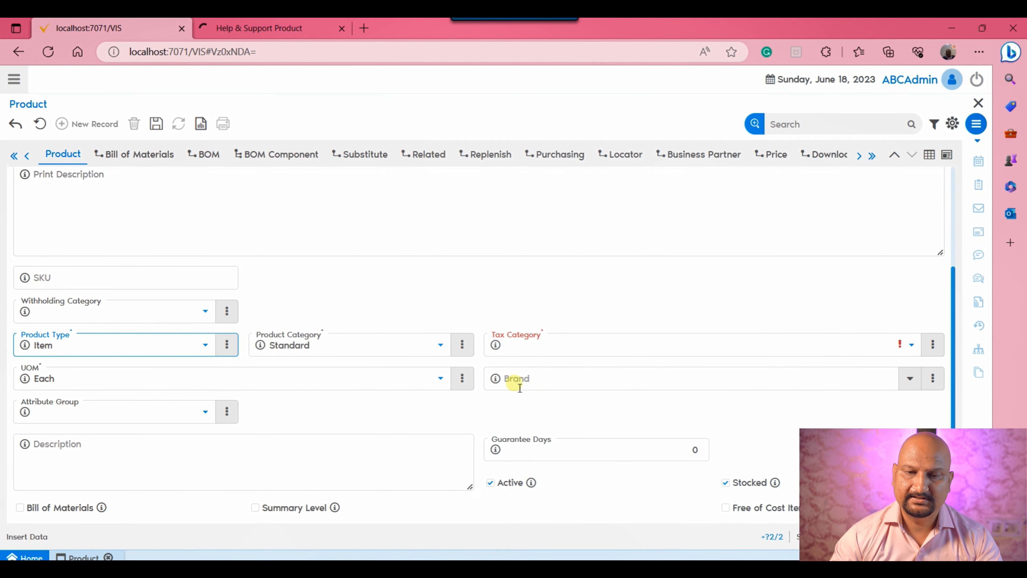
# Start a new product category from the product's category field and show it in form view.
pyautogui.click(406, 347)
pyautogui.click(407, 346)
pyautogui.click(407, 347)
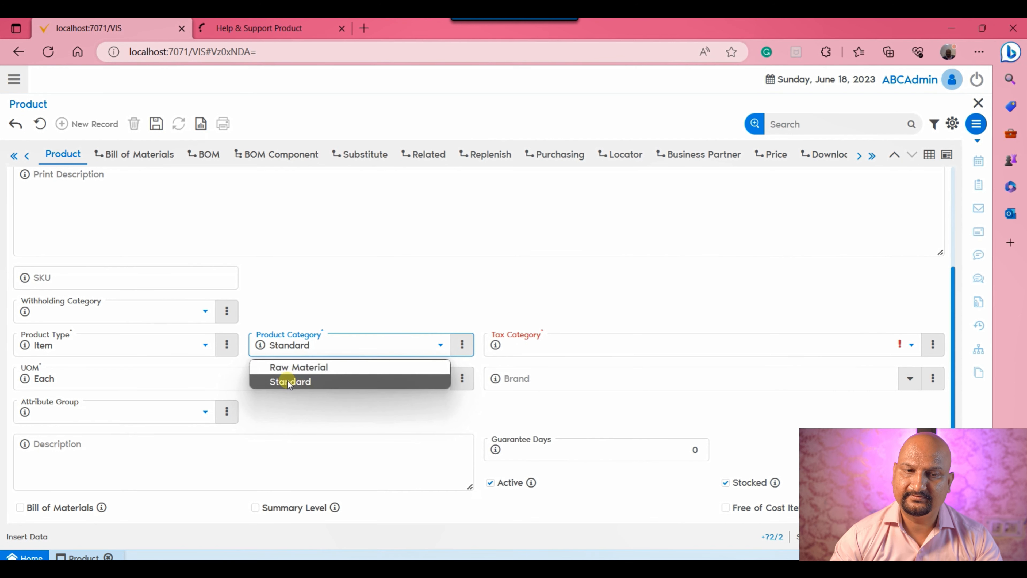
pyautogui.click(461, 345)
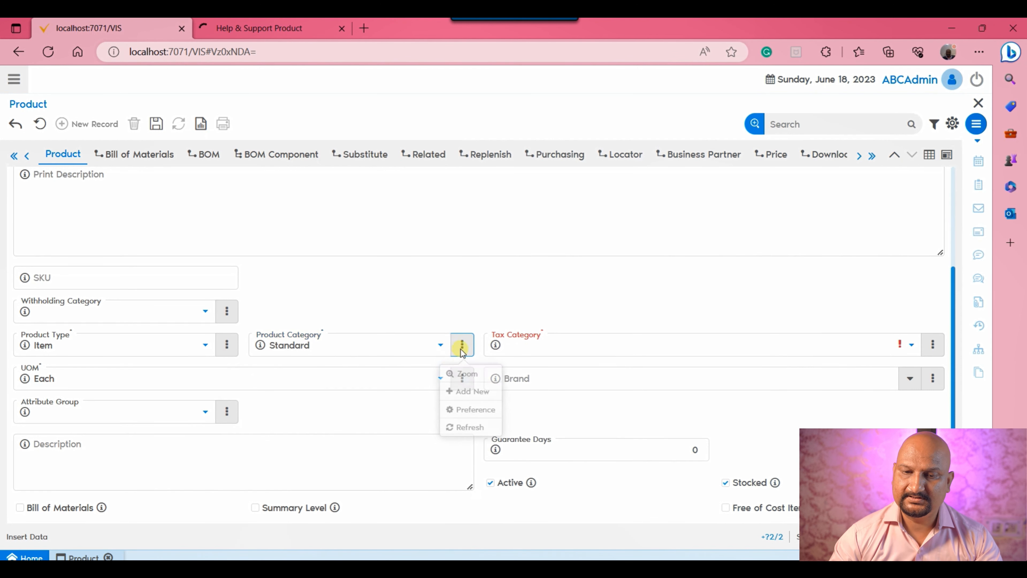
pyautogui.click(467, 390)
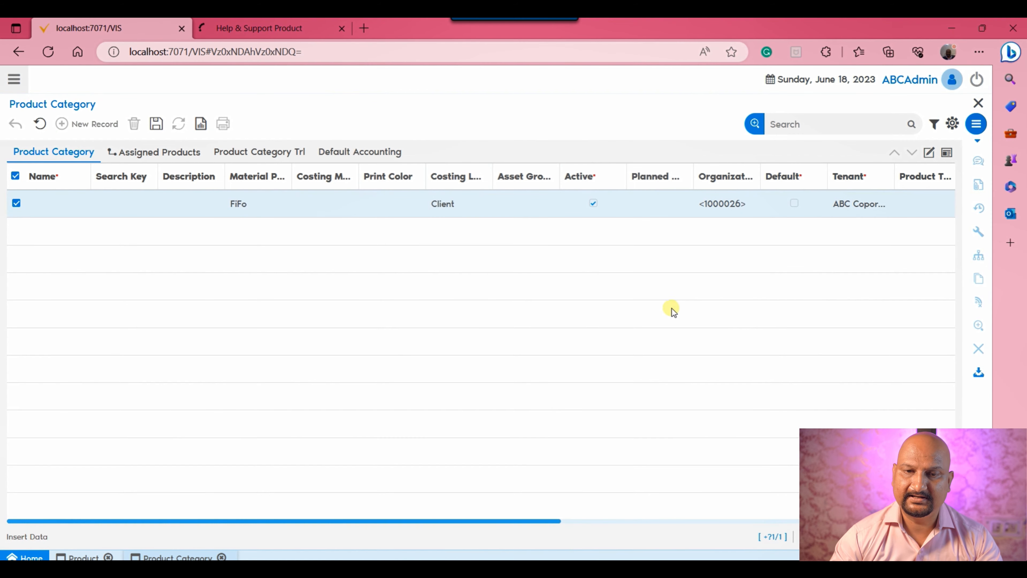
pyautogui.click(943, 155)
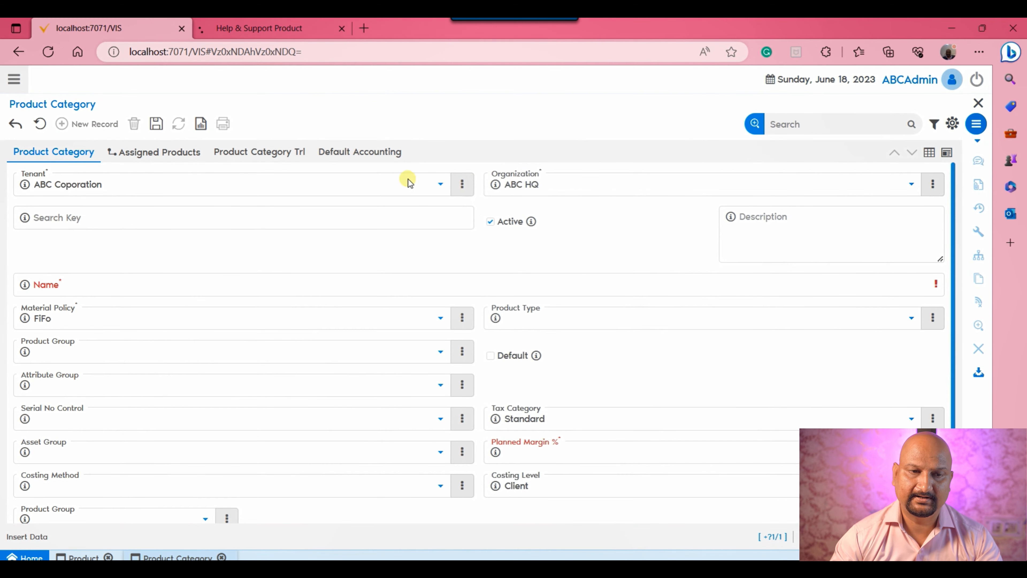
# Enter Iphones as both the search key and the name of the new product category.
pyautogui.click(163, 212)
pyautogui.write('M')
pyautogui.press('BackSpace')
pyautogui.write('Iphones')
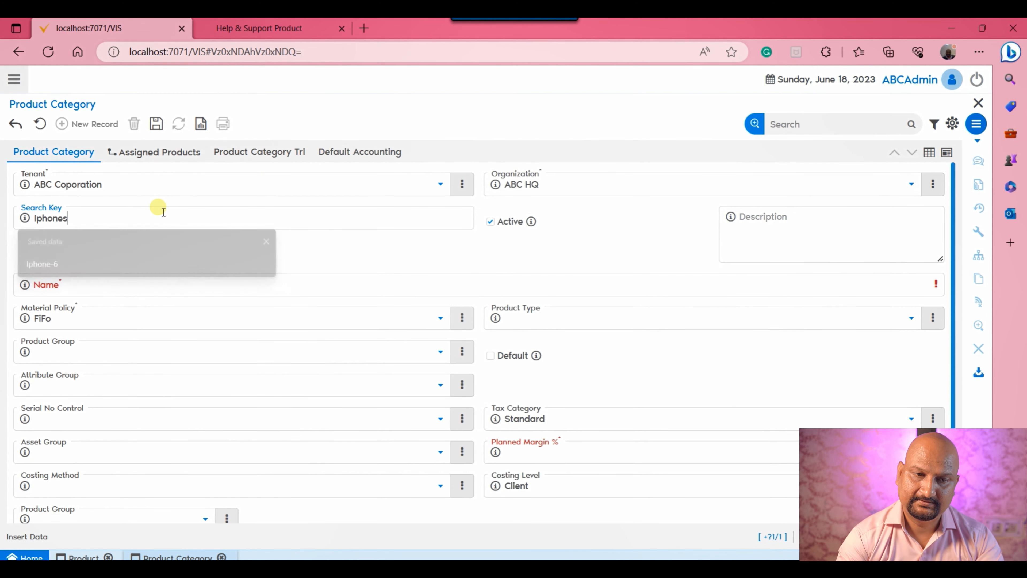
pyautogui.doubleClick(53, 222)
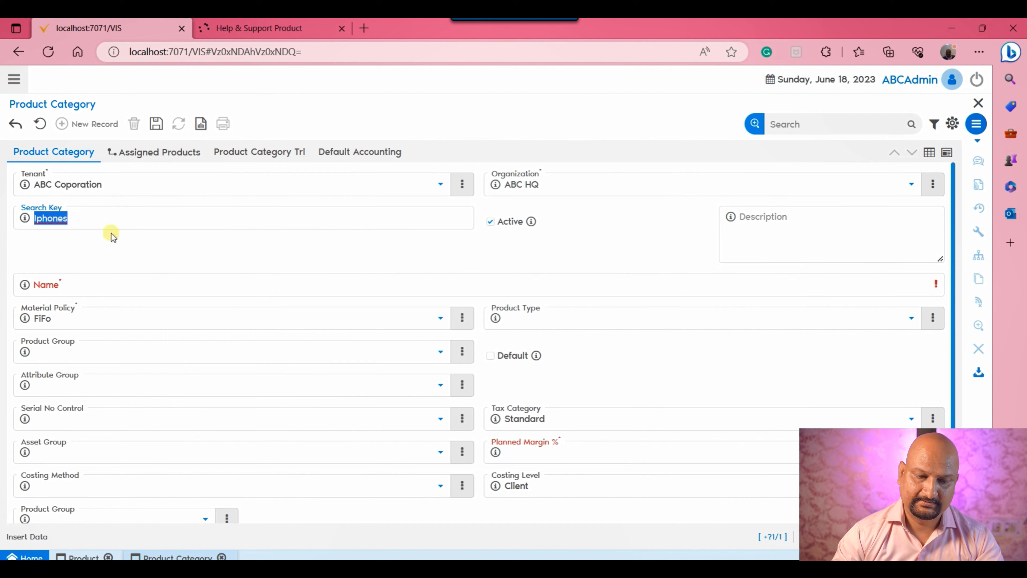
pyautogui.click(181, 282)
pyautogui.hotkey('ctrl', 'v')
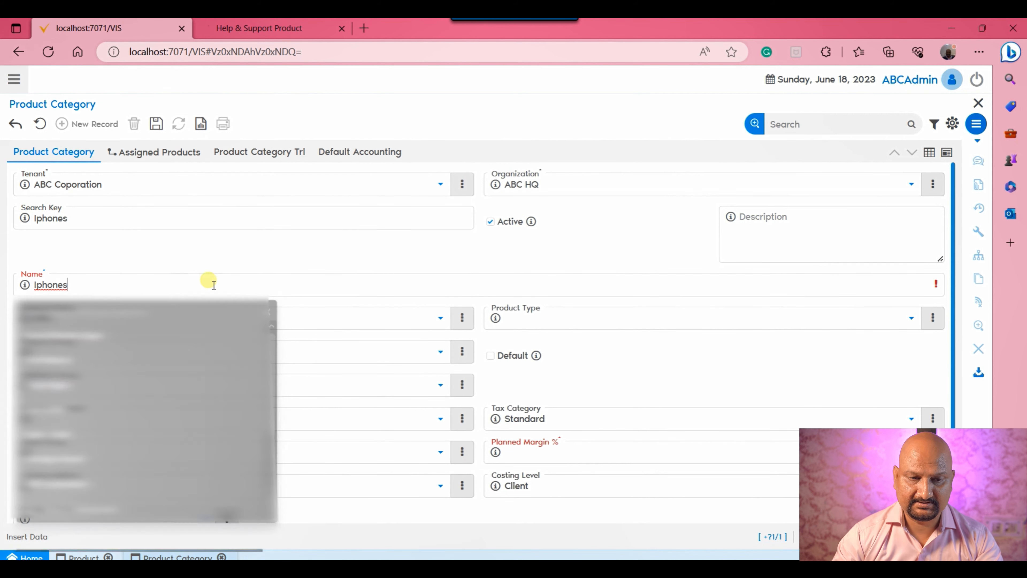
# Set the category's costing method to Weighted Average Cost and costing level to Organization, and save the record.
pyautogui.click(85, 483)
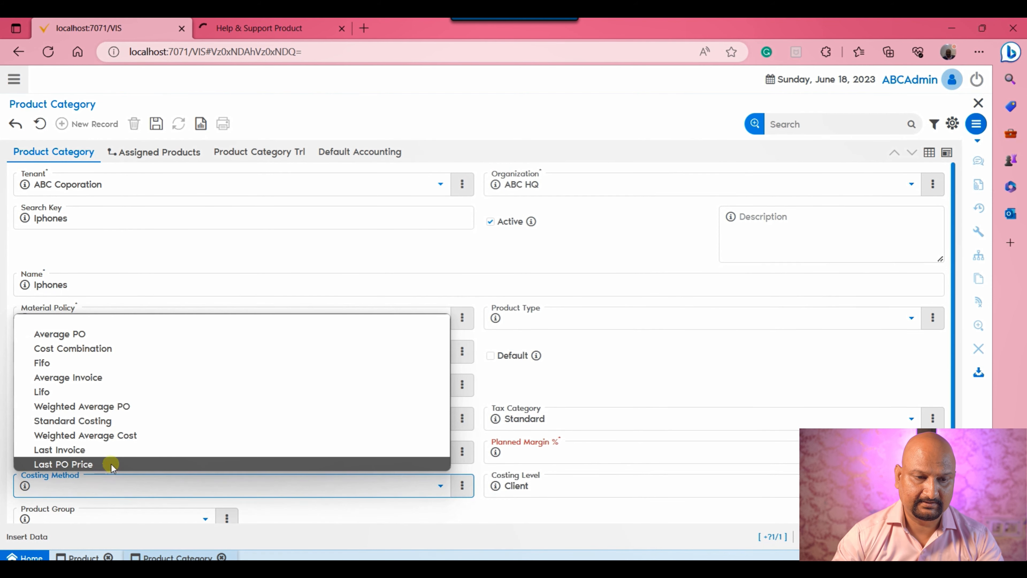
pyautogui.click(121, 436)
pyautogui.click(593, 484)
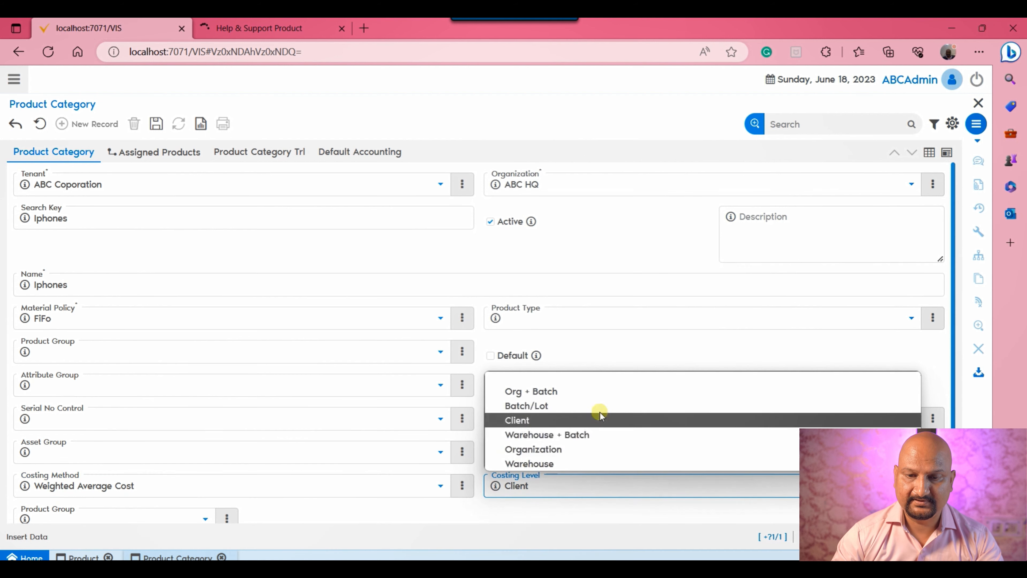
pyautogui.click(589, 448)
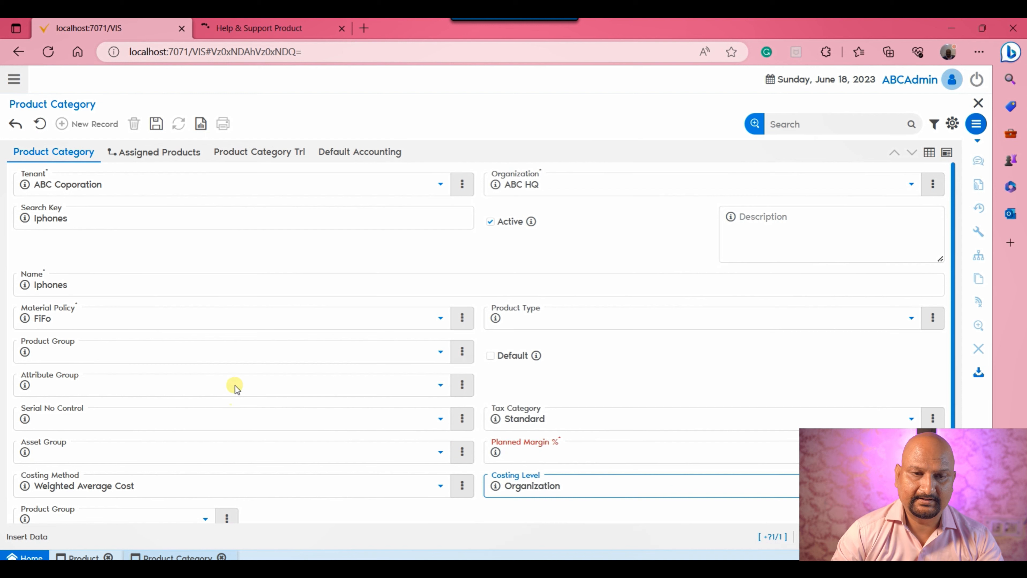
pyautogui.click(156, 124)
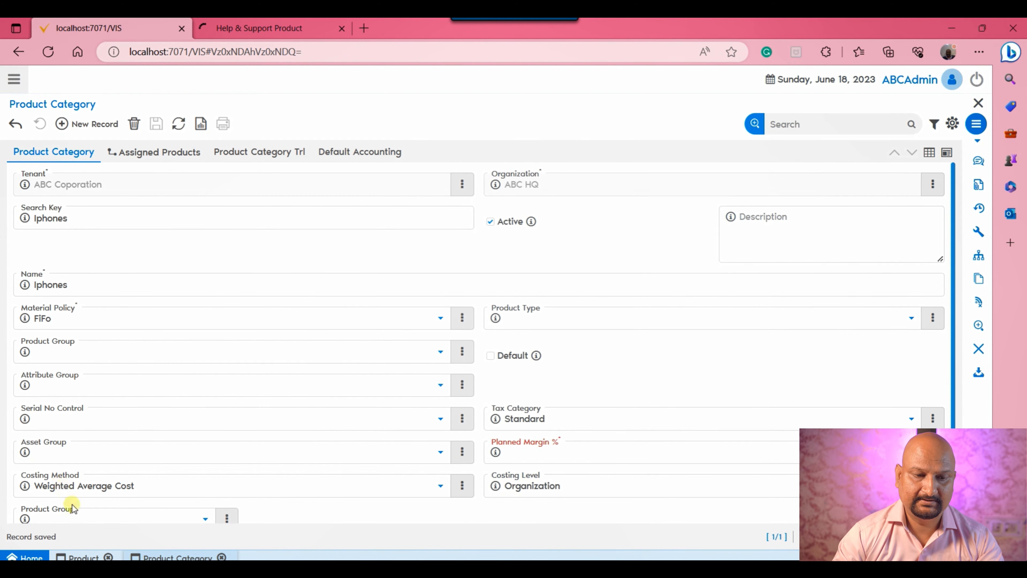
# Return to the product record, refresh its product category choices and assign the Iphones category.
pyautogui.click(81, 557)
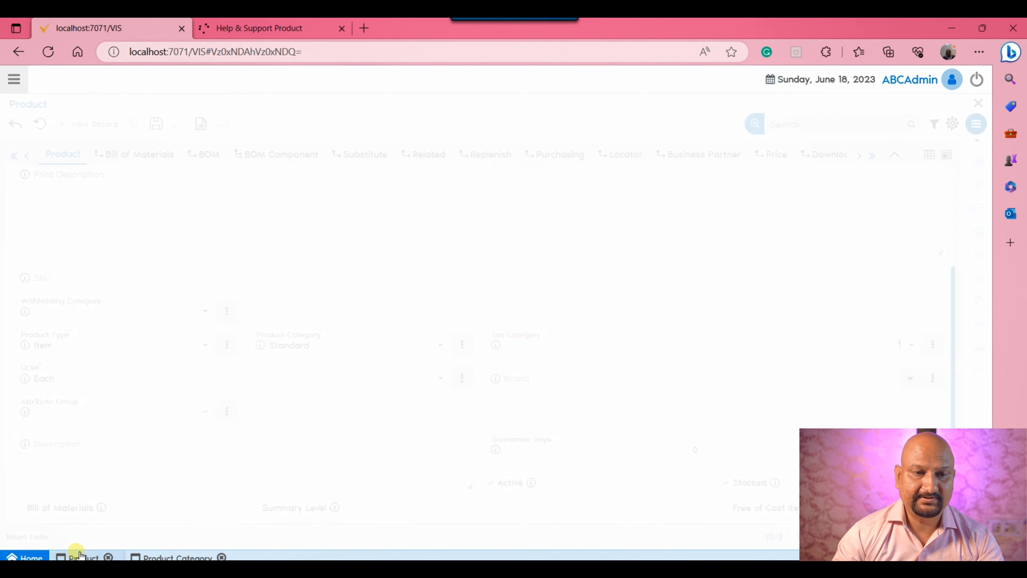
pyautogui.click(462, 345)
pyautogui.click(479, 427)
pyautogui.click(441, 343)
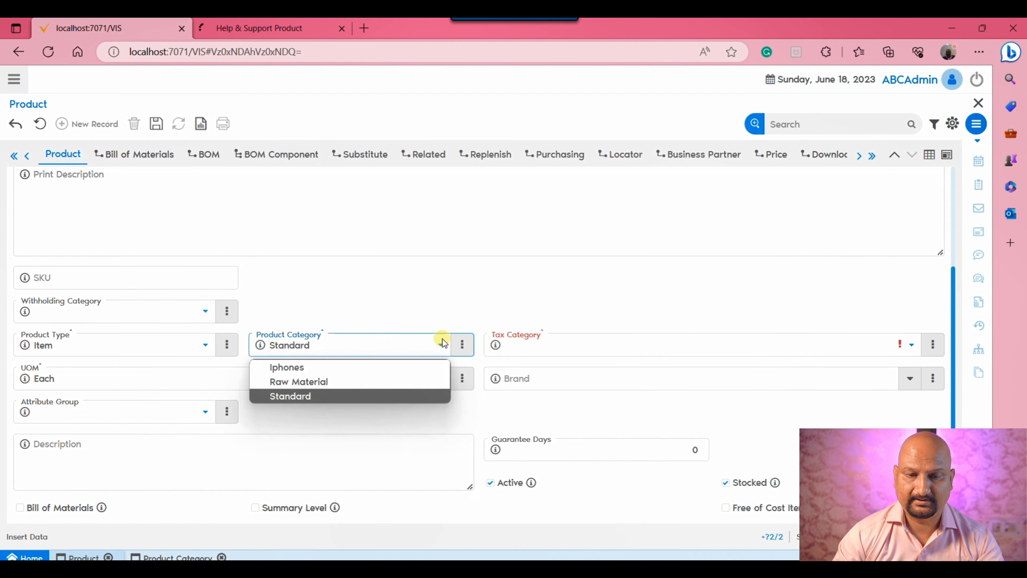
pyautogui.click(311, 369)
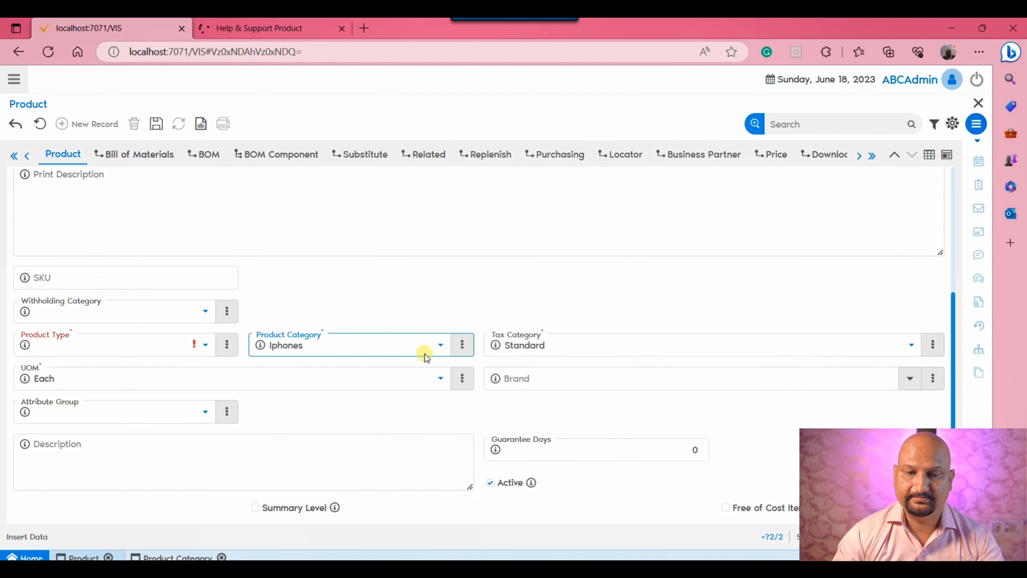
# Set the product type to Item again and keep Iphones as the product category.
pyautogui.click(79, 340)
pyautogui.click(49, 383)
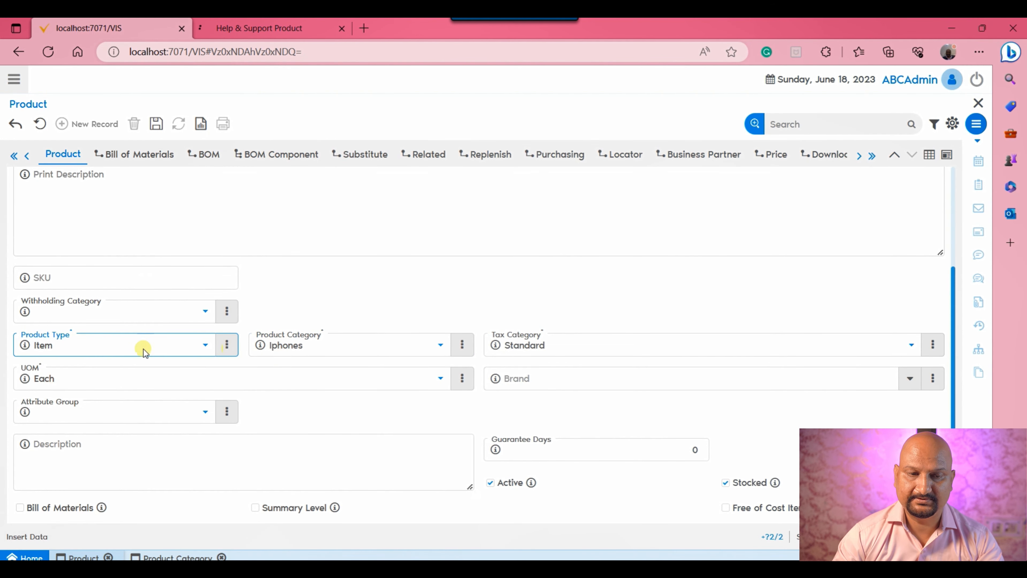
pyautogui.click(307, 349)
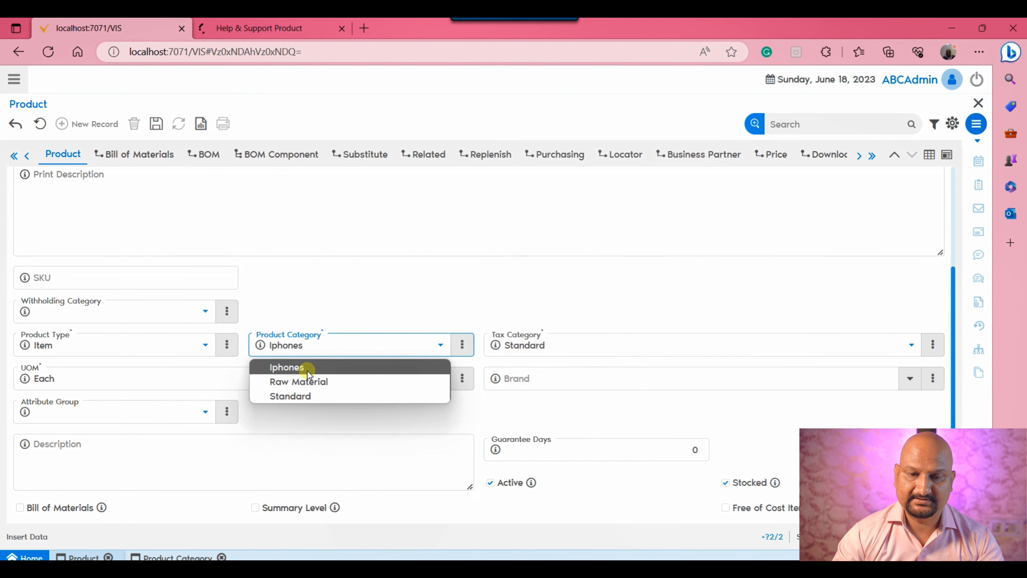
pyautogui.click(304, 368)
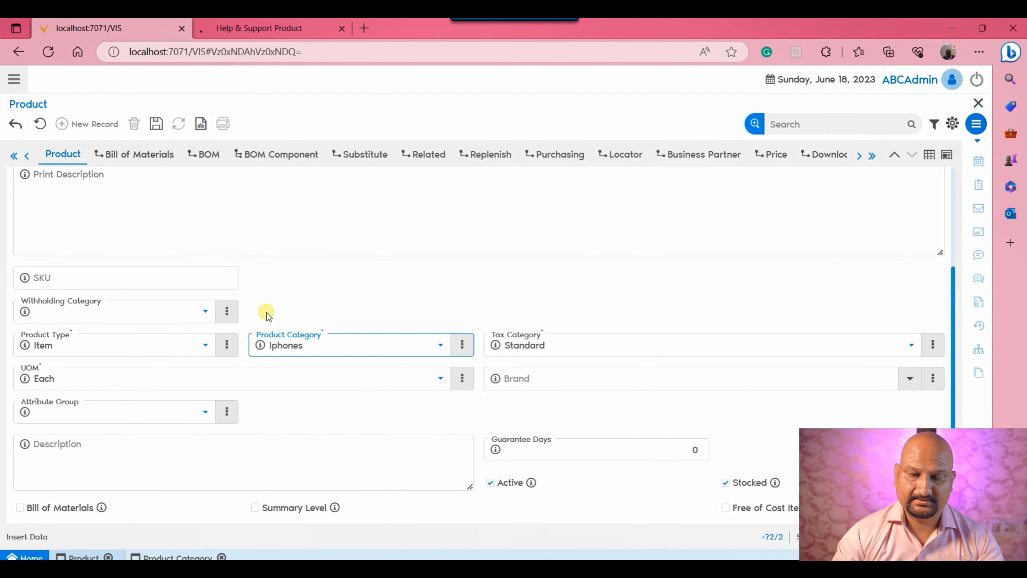
# In the Iphones product category record, set the product type to Item and the product group to Finished Goods.
pyautogui.click(170, 558)
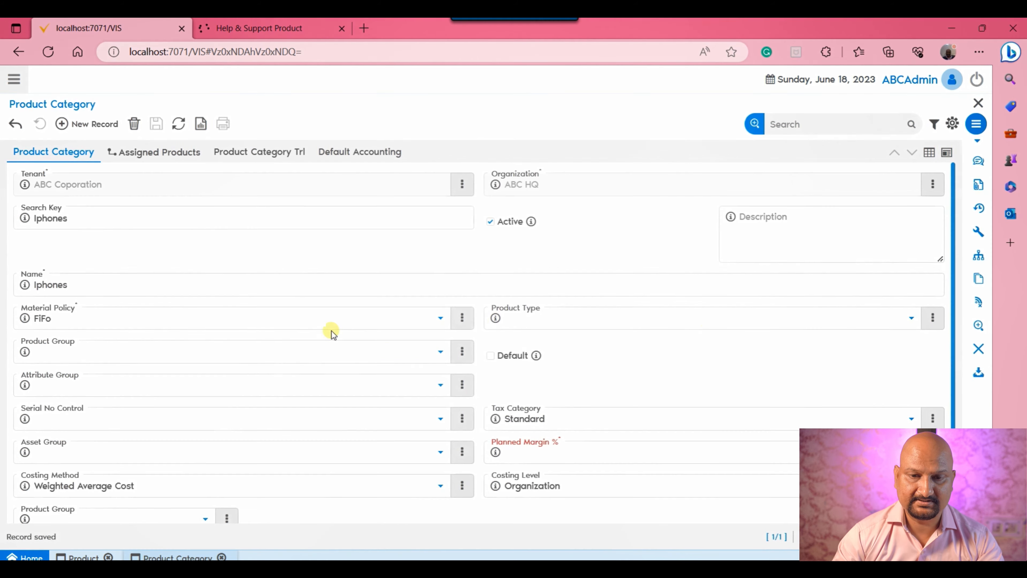
pyautogui.click(634, 318)
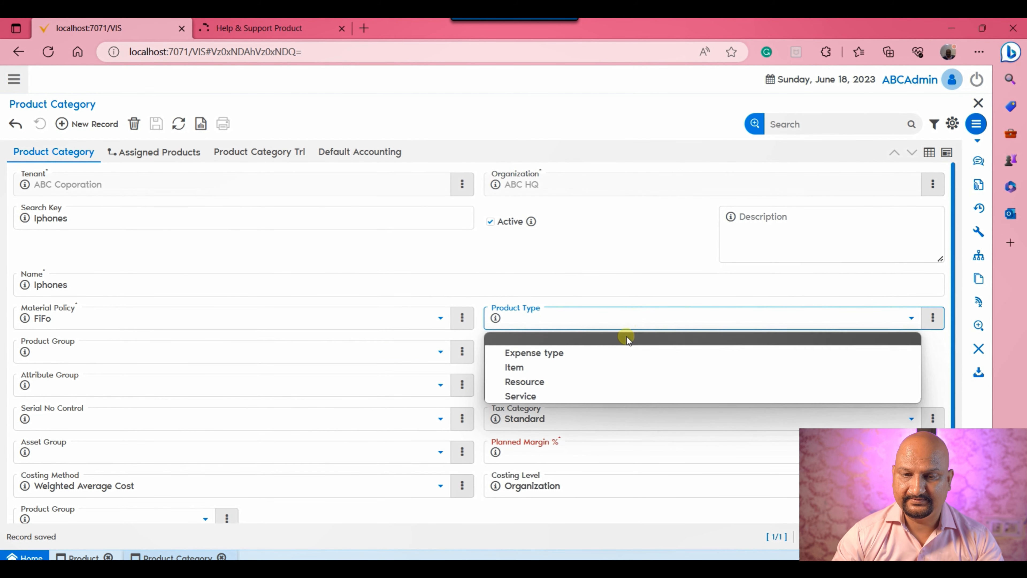
pyautogui.click(569, 366)
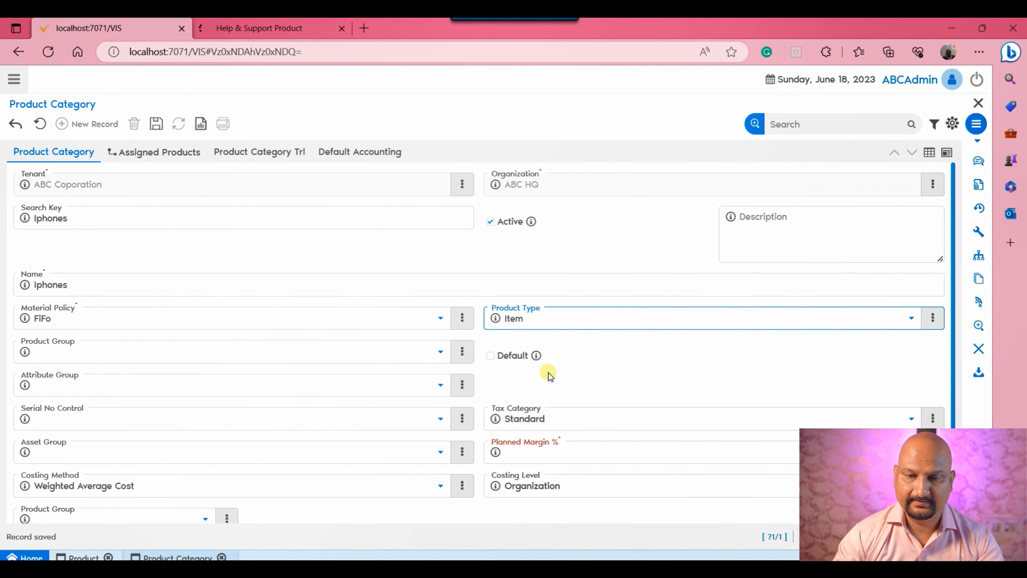
pyautogui.click(144, 353)
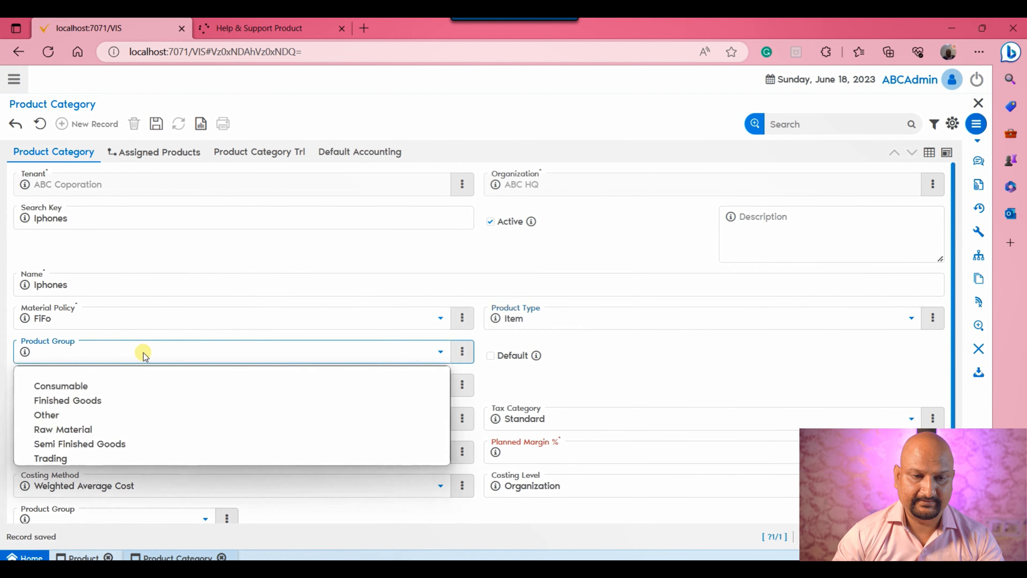
pyautogui.click(117, 401)
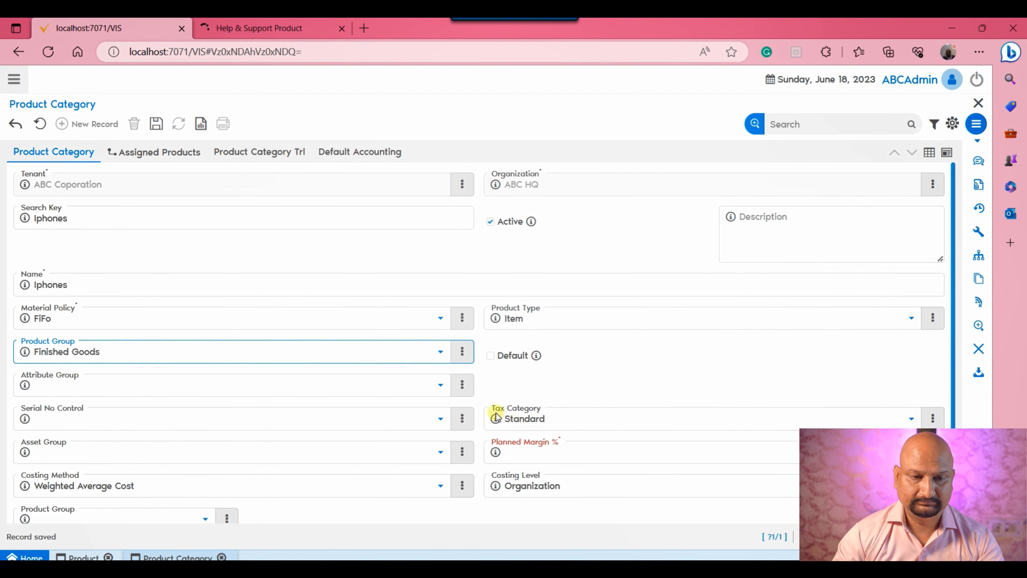
# Set the Iphones product category's tax category to GST and save the record.
pyautogui.click(590, 416)
pyautogui.click(529, 451)
pyautogui.click(156, 123)
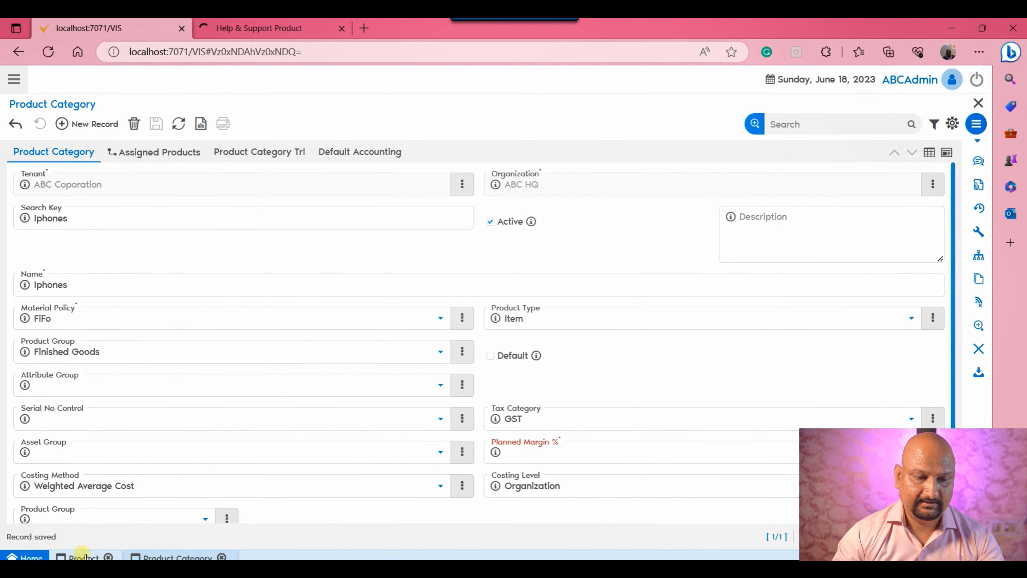
# In the product record, switch the product category to Standard and back to Iphones to reload its tax category.
pyautogui.click(84, 556)
pyautogui.click(324, 349)
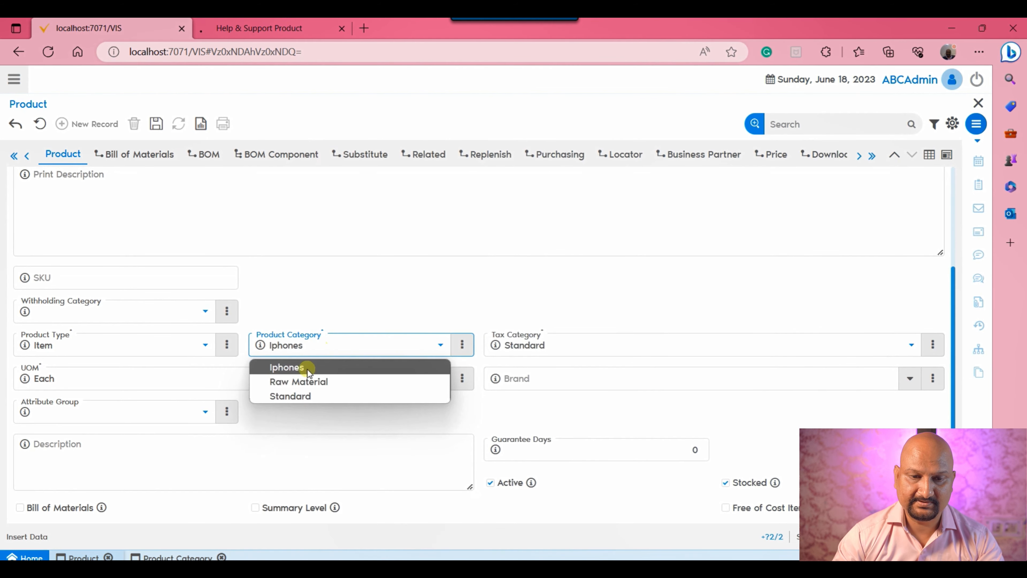
pyautogui.click(295, 396)
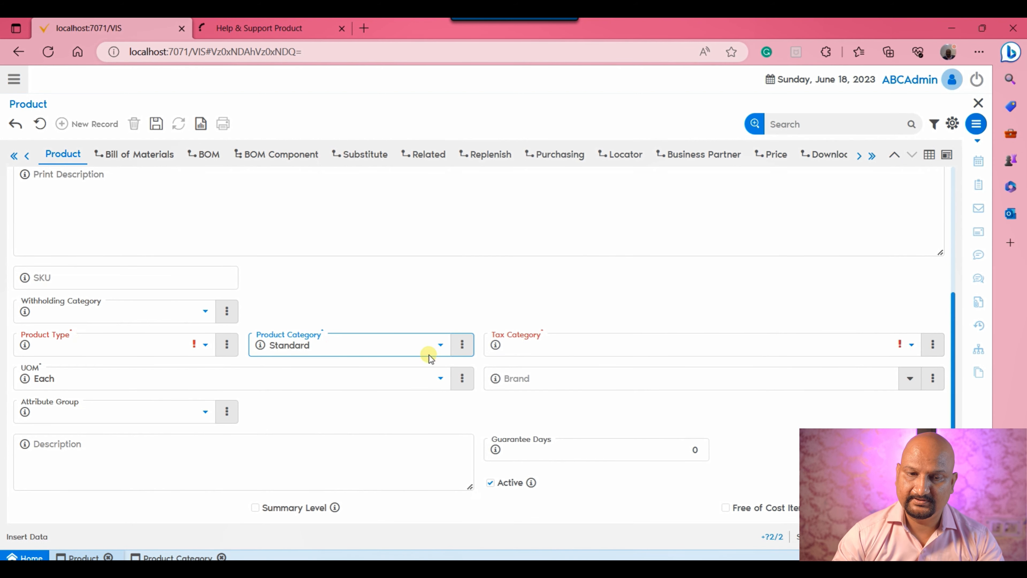
pyautogui.click(391, 343)
pyautogui.click(361, 366)
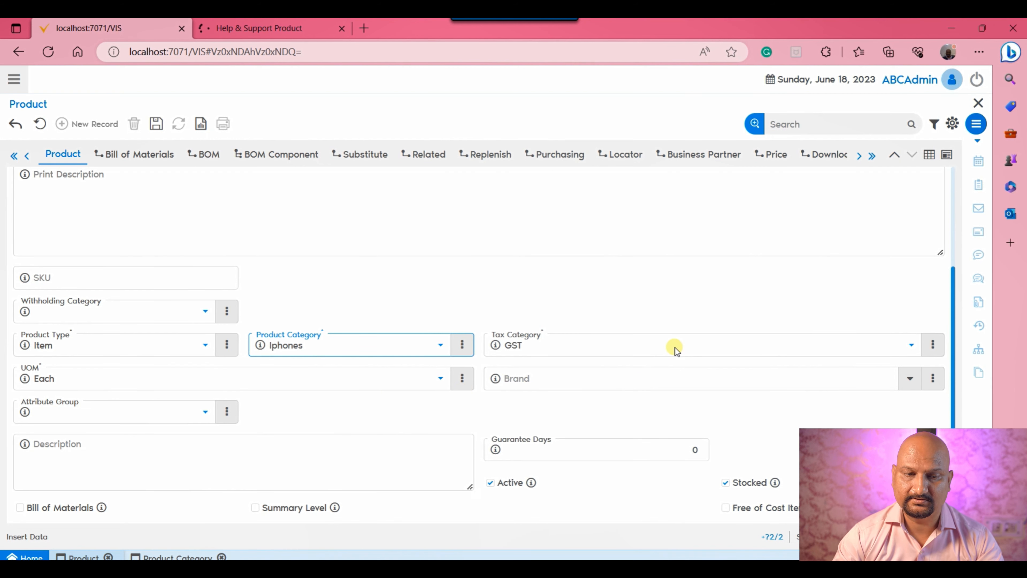
# Expand the product's additional shelf information, check the remaining settings and save the Iphone-6 record.
pyautogui.scroll(-3, 487, 337)
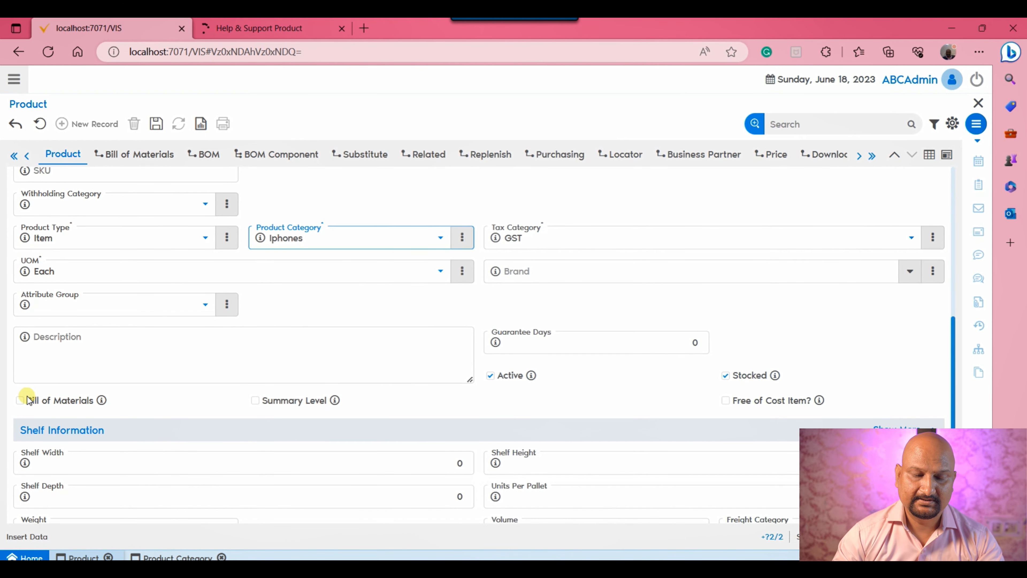
pyautogui.scroll(-1, 419, 408)
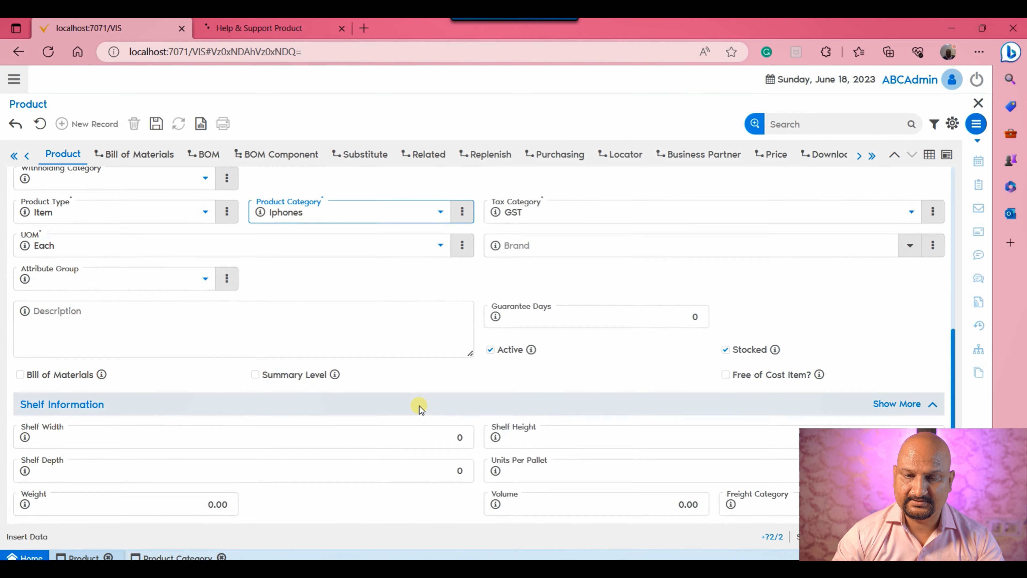
pyautogui.scroll(-1, 420, 408)
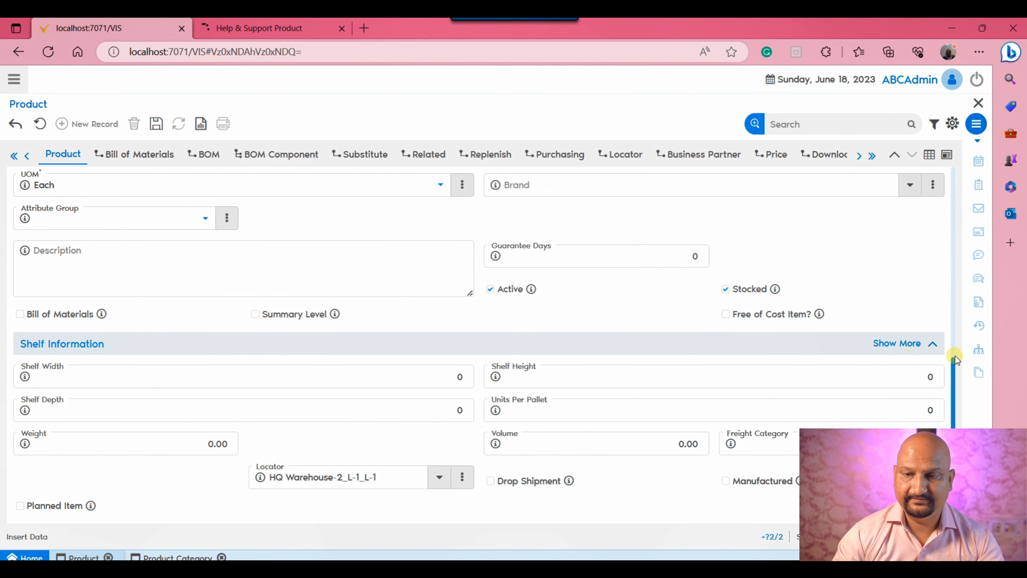
pyautogui.click(926, 348)
pyautogui.scroll(-4, 662, 378)
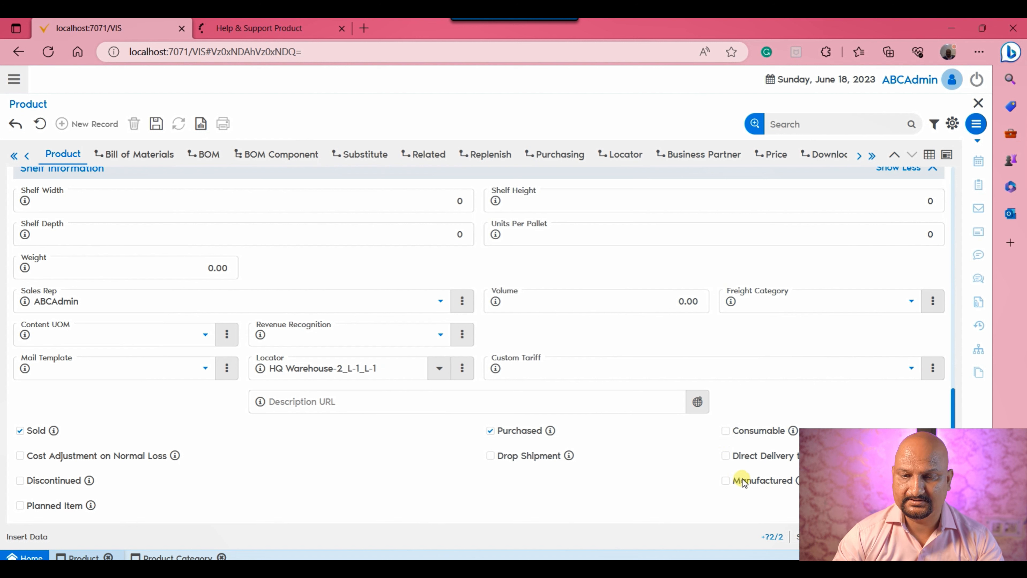
pyautogui.click(156, 123)
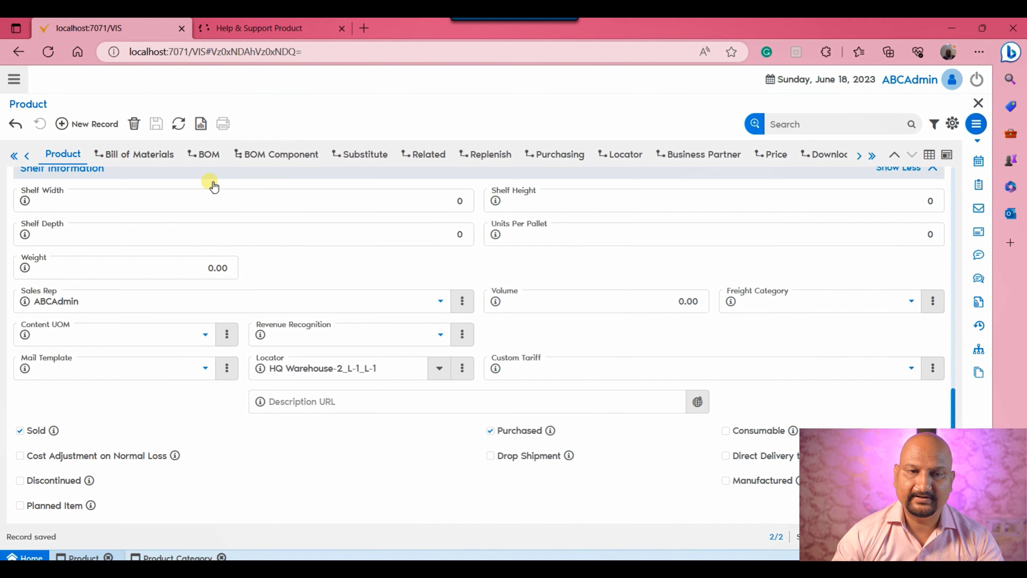
# Review the saved product's settings and the available units of measure.
pyautogui.scroll(8, 478, 322)
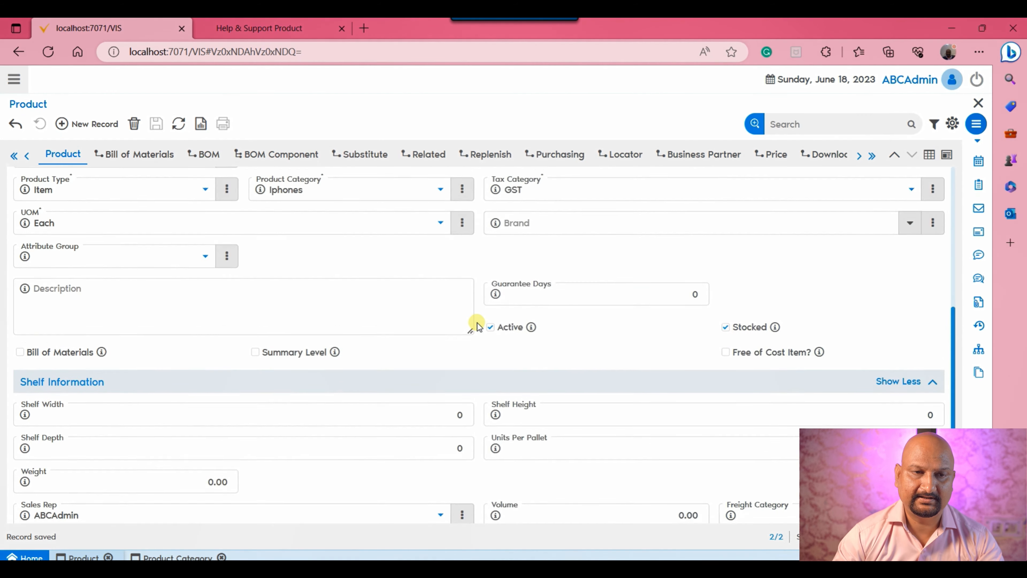
pyautogui.scroll(-8, 477, 323)
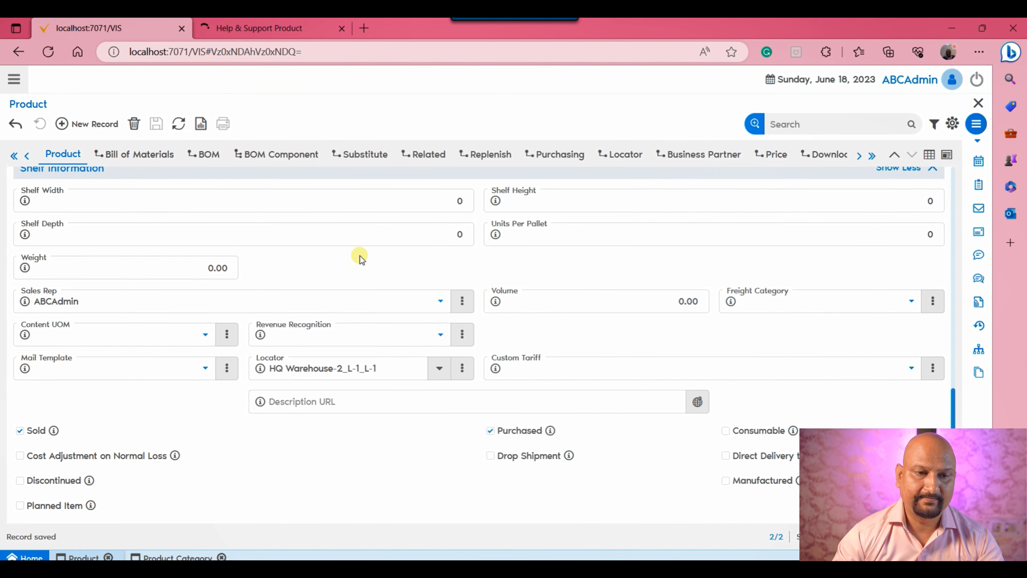
pyautogui.scroll(5, 359, 256)
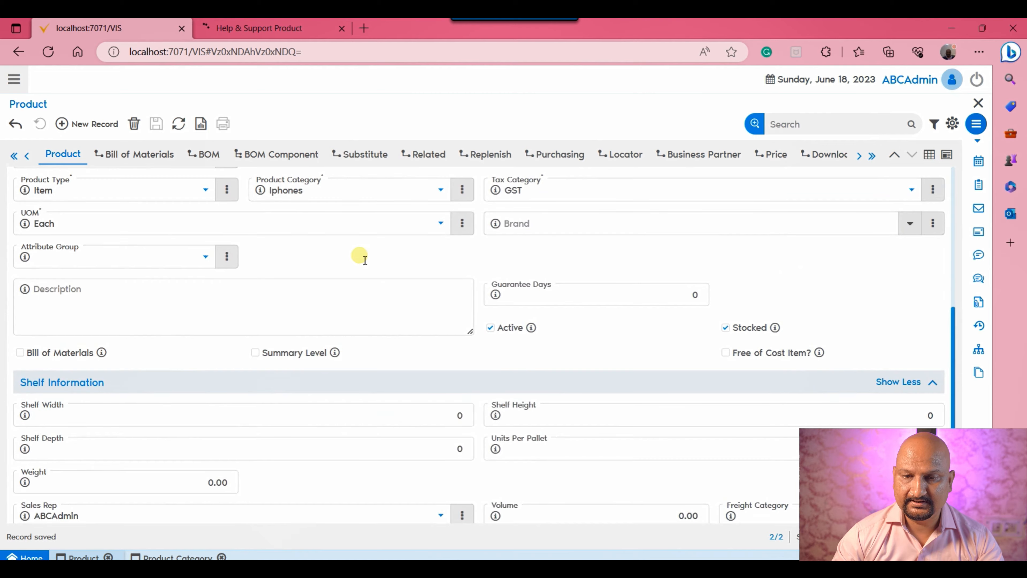
pyautogui.scroll(4, 360, 257)
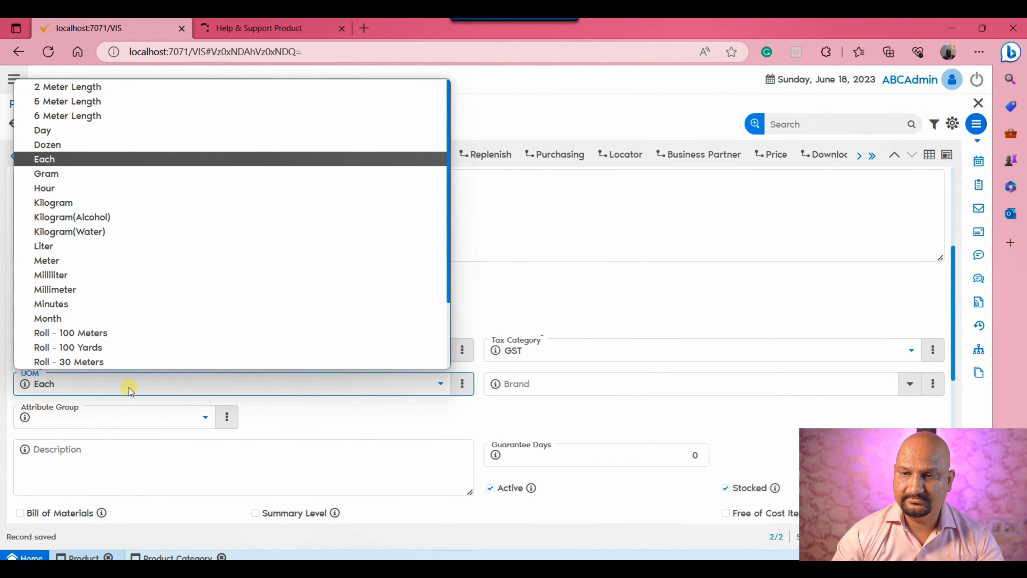
pyautogui.click(128, 389)
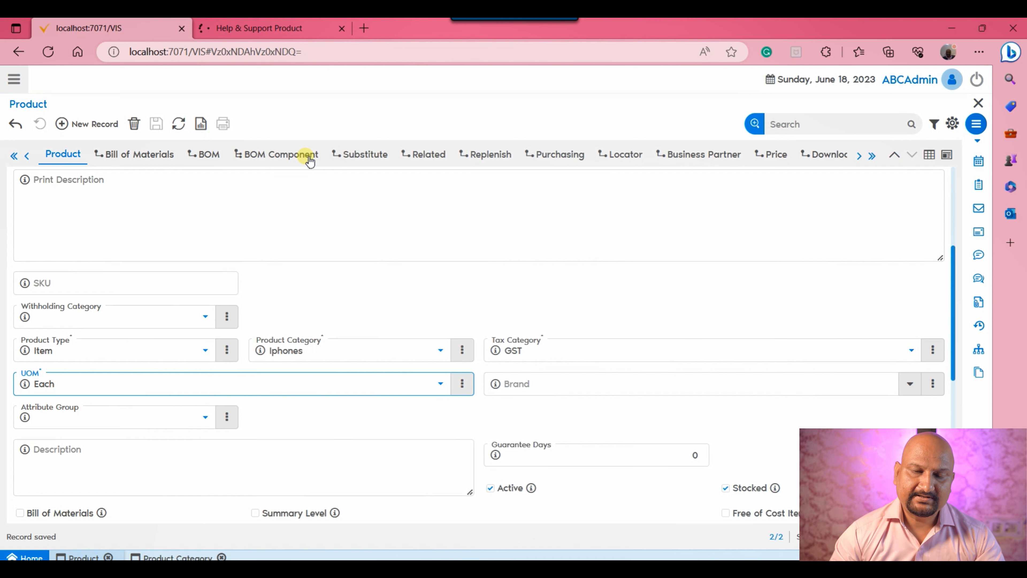
# Examine the product's Bill of Materials, BOM and BOM Component sections, rechecking the main product settings in between.
pyautogui.click(139, 156)
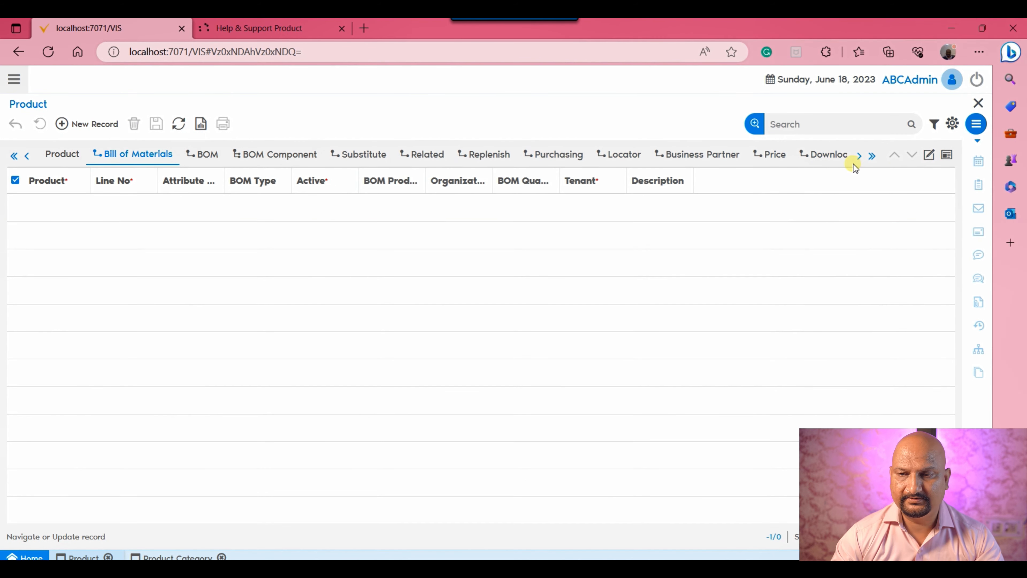
pyautogui.click(929, 155)
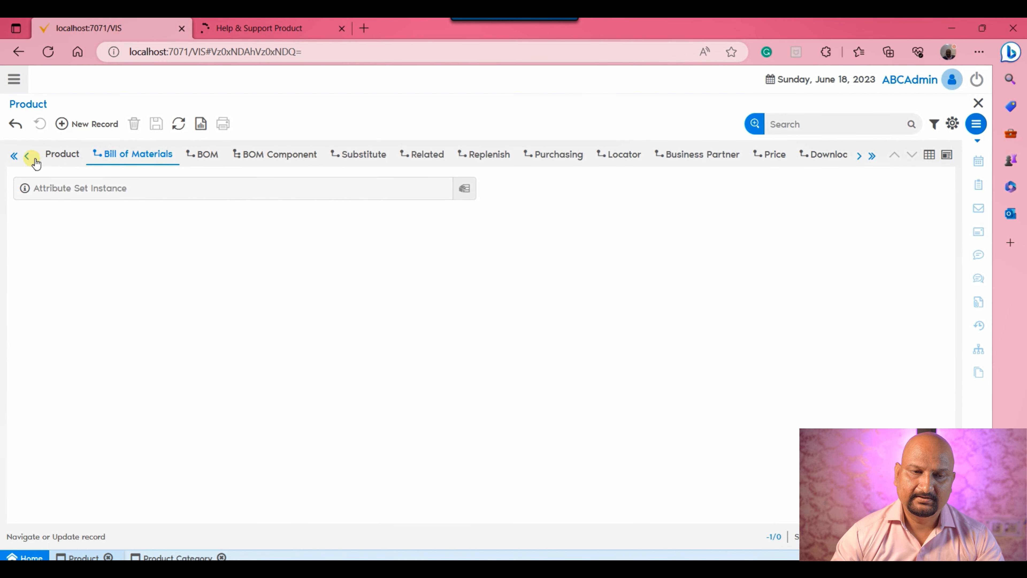
pyautogui.click(57, 158)
pyautogui.scroll(-5, 190, 328)
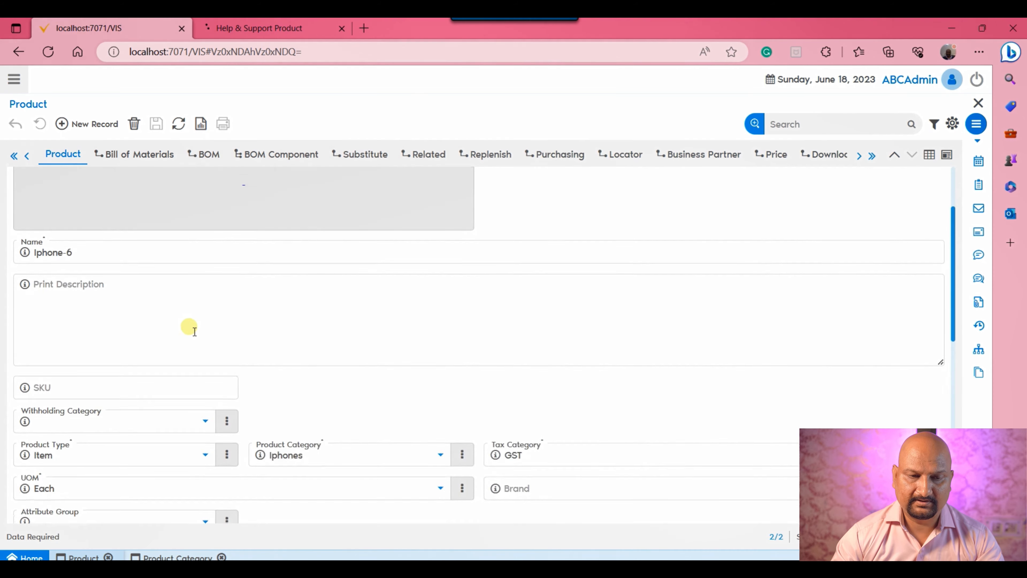
pyautogui.scroll(-3, 200, 327)
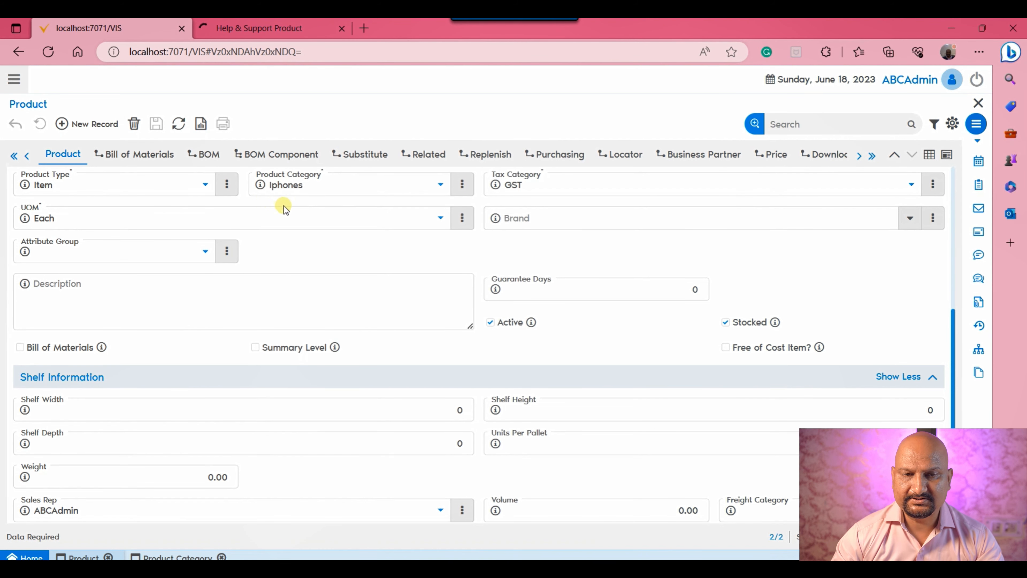
pyautogui.click(218, 162)
pyautogui.click(927, 156)
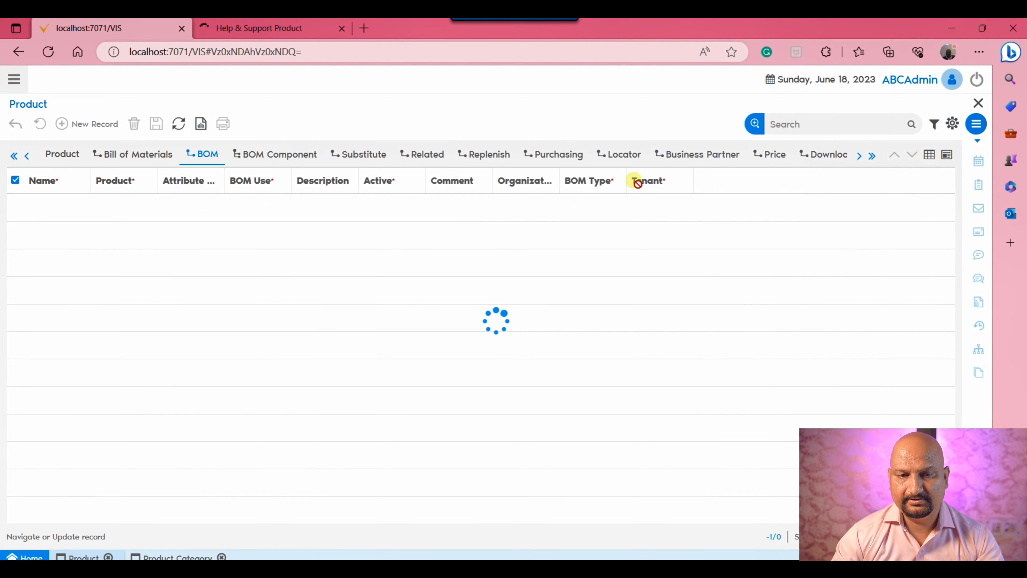
pyautogui.click(298, 167)
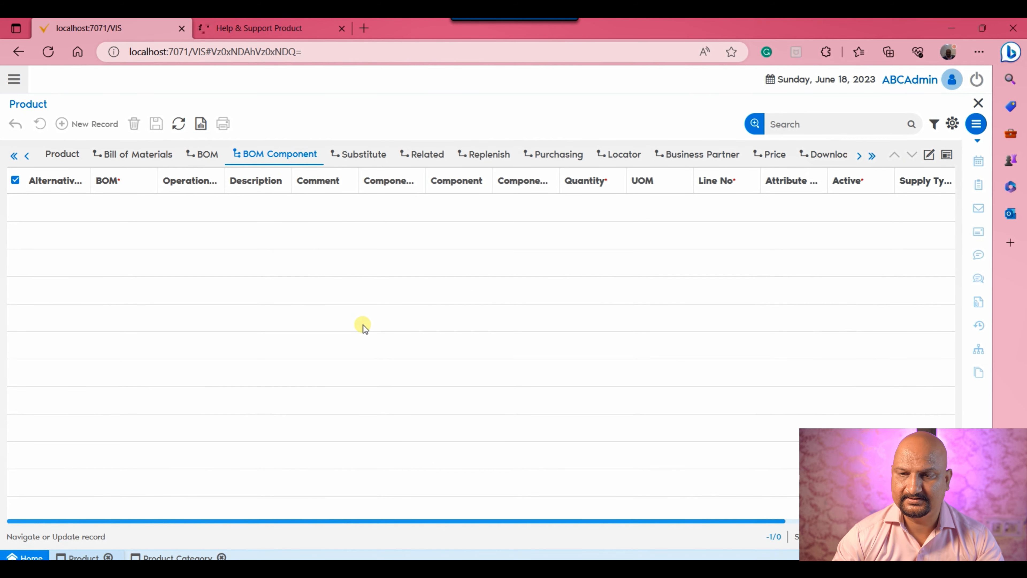
pyautogui.click(932, 158)
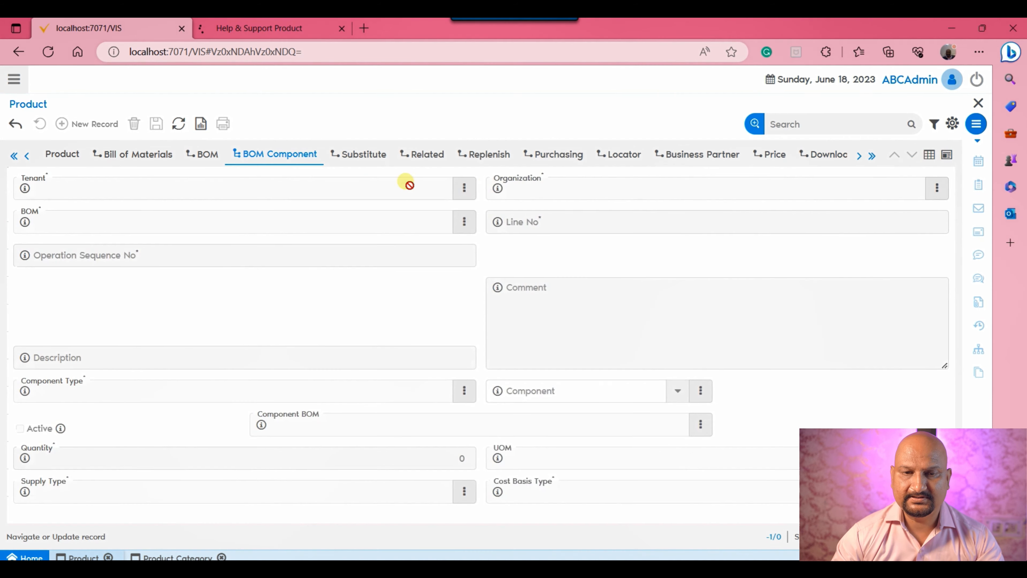
# Examine the product's Substitute, Related and Replenish sections, starting a replenishment record to view its fields and discarding it.
pyautogui.click(372, 164)
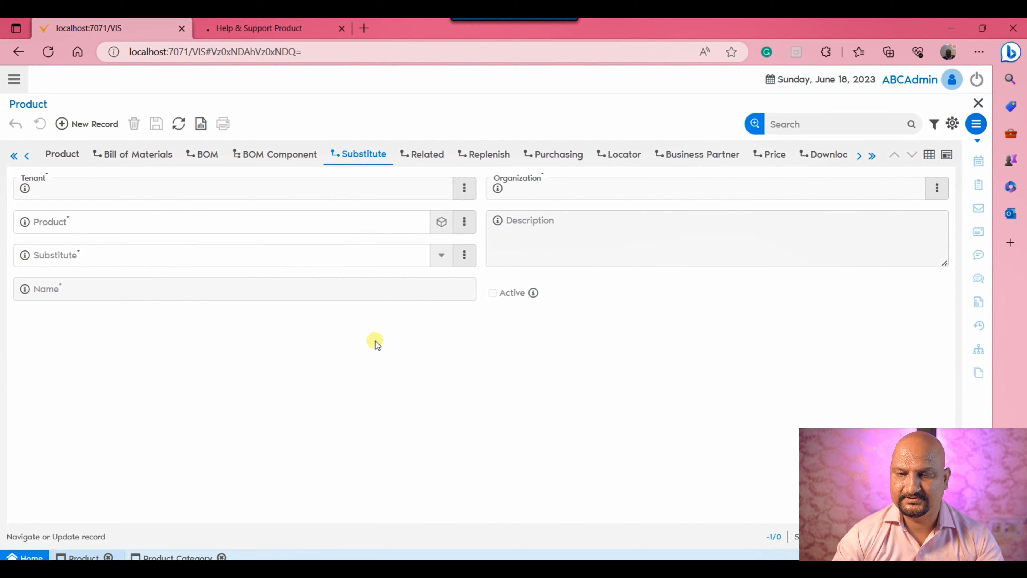
pyautogui.click(427, 161)
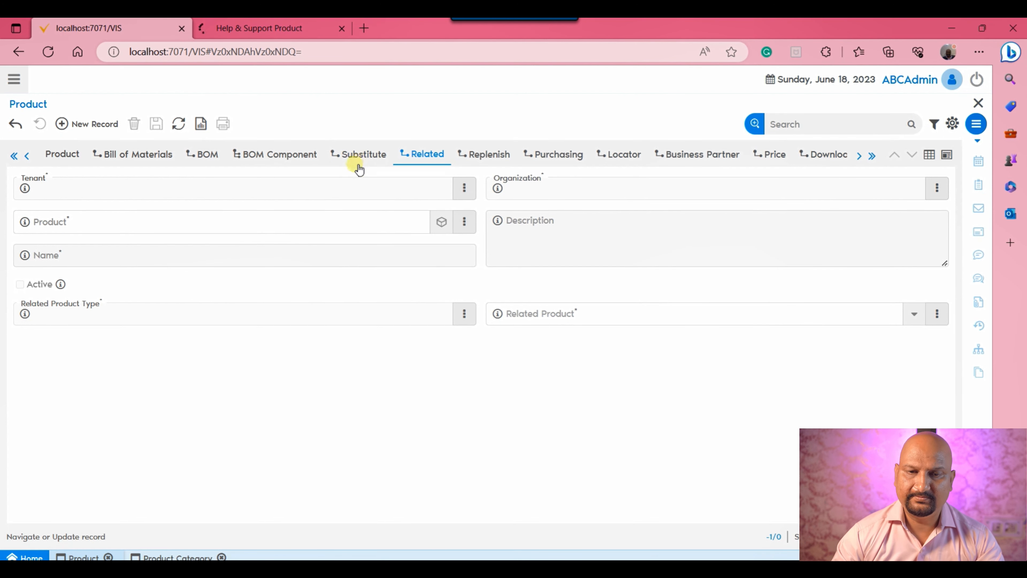
pyautogui.click(505, 155)
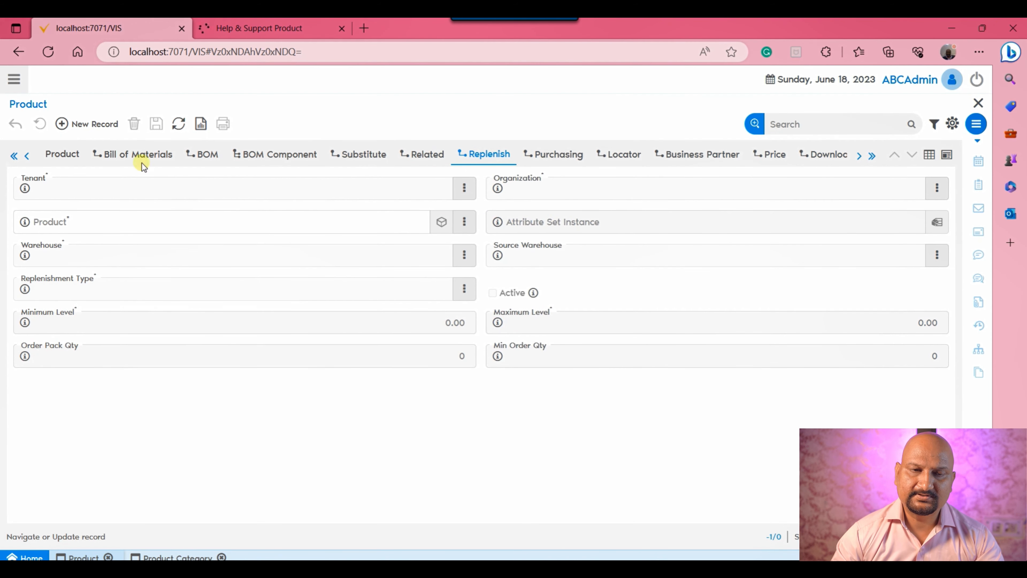
pyautogui.click(97, 126)
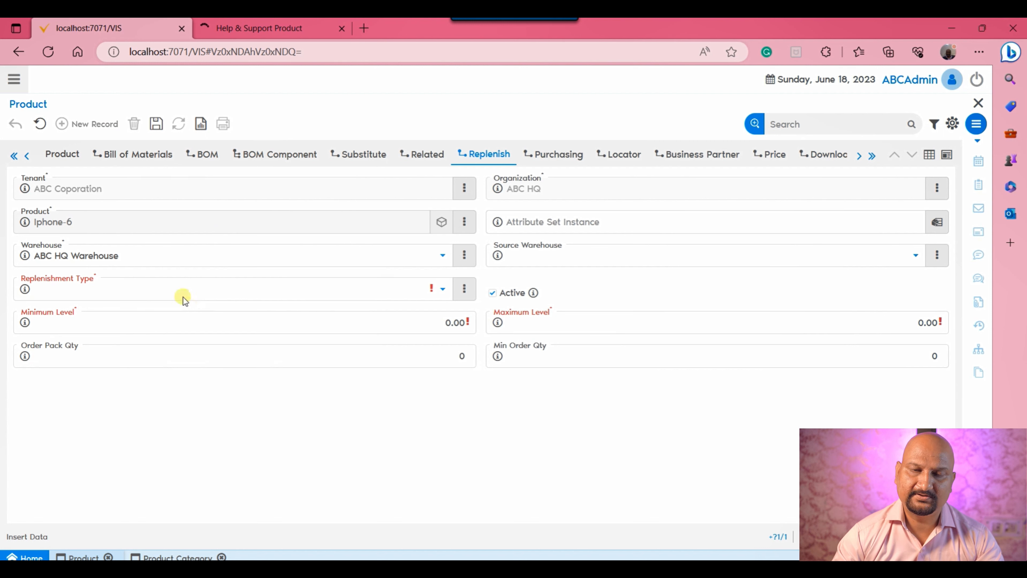
pyautogui.click(40, 126)
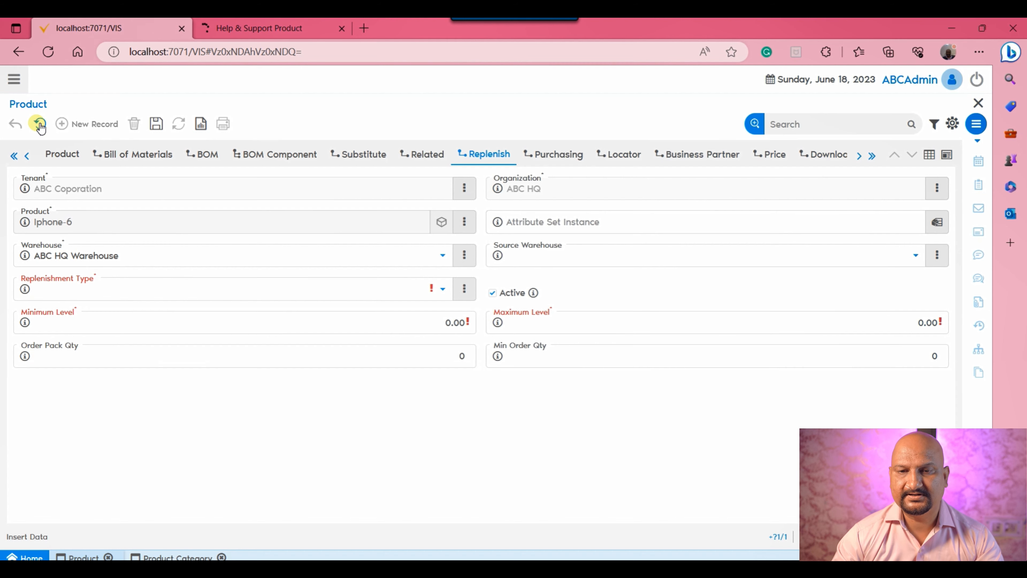
# Examine the purchasing and locator fields available for the product.
pyautogui.click(552, 162)
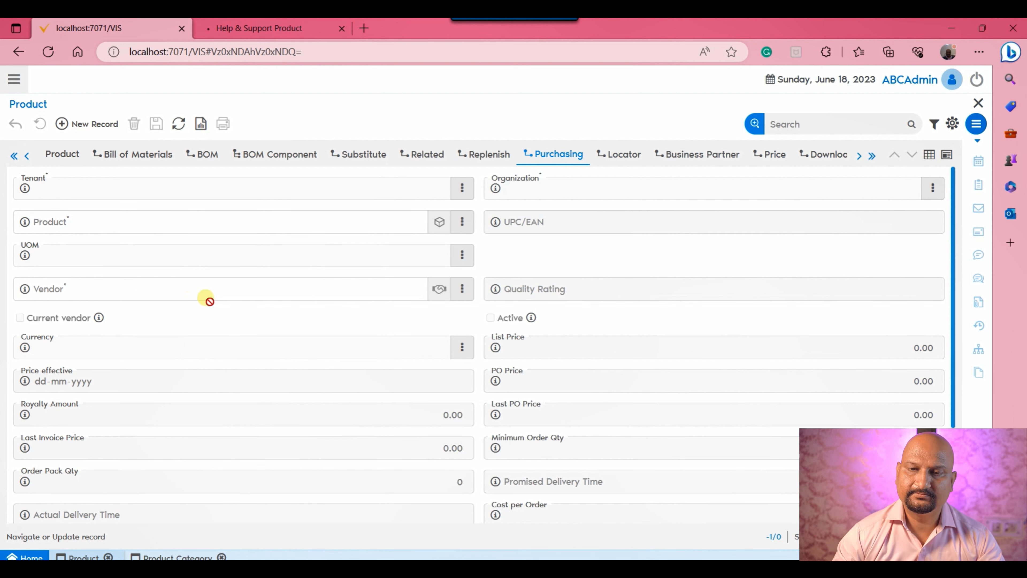
pyautogui.click(621, 155)
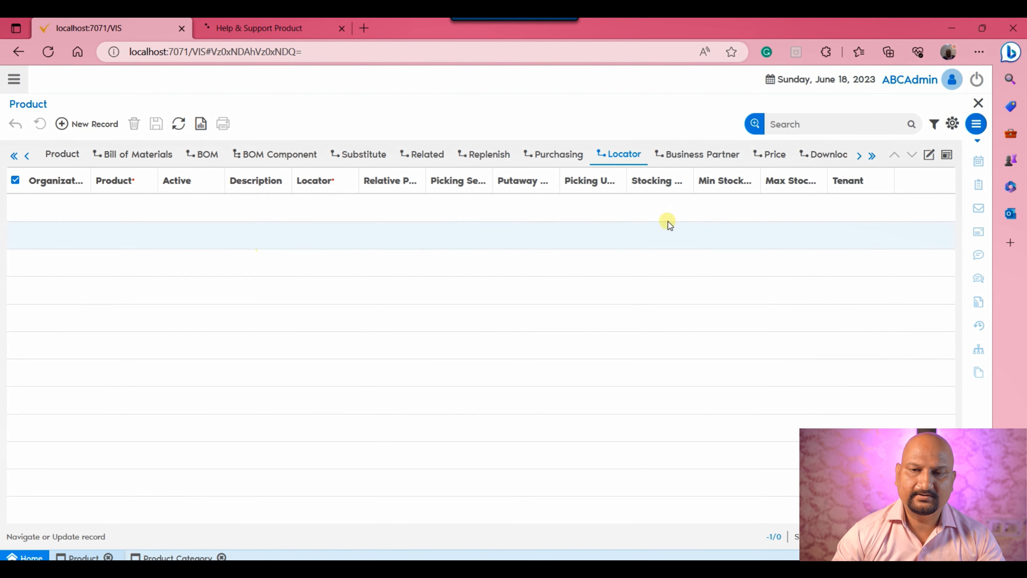
pyautogui.click(929, 155)
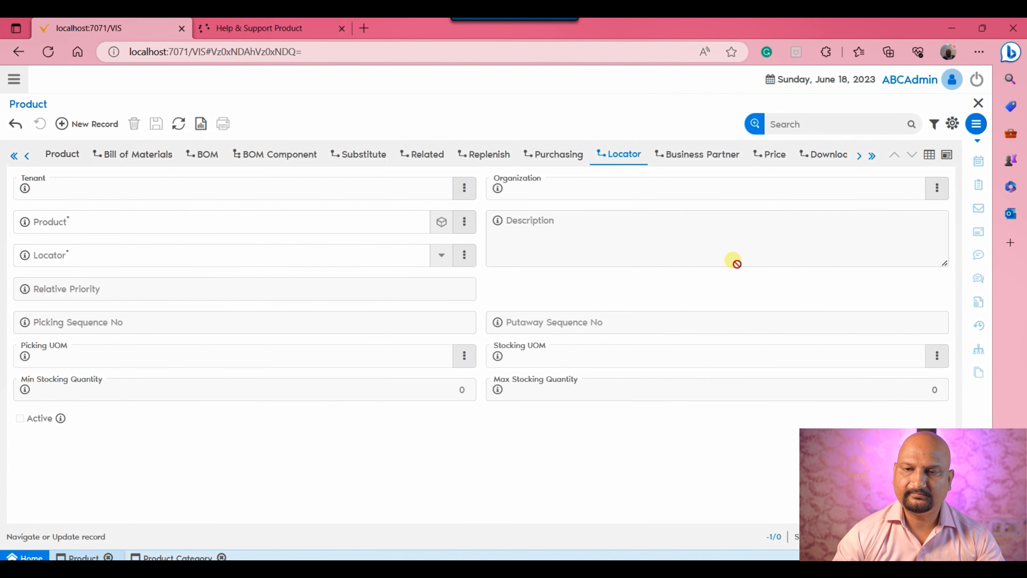
# Start a new price record for Iphone-6 using the 4/23/2023 12:00:00 AM price list version.
pyautogui.click(770, 154)
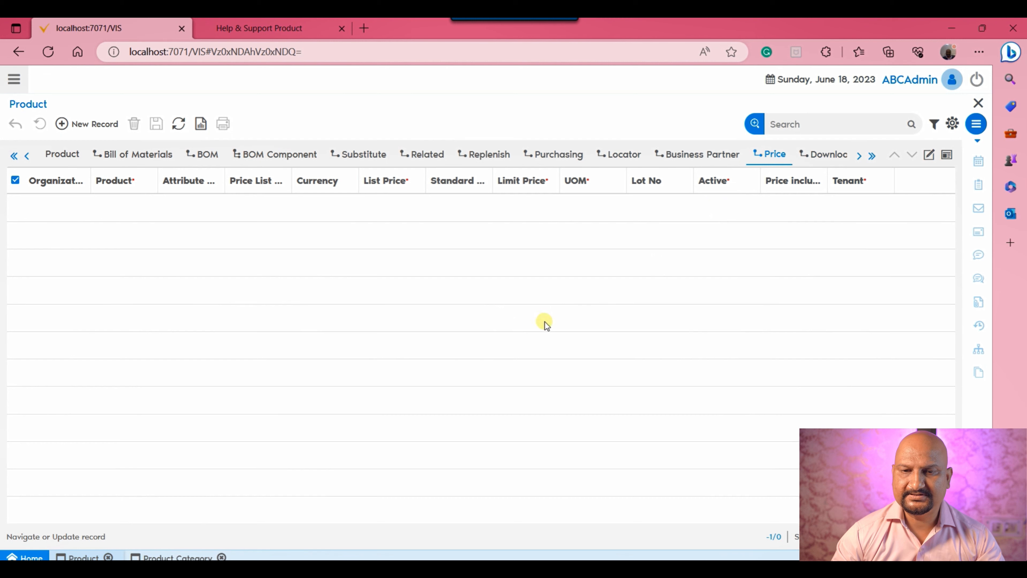
pyautogui.click(929, 154)
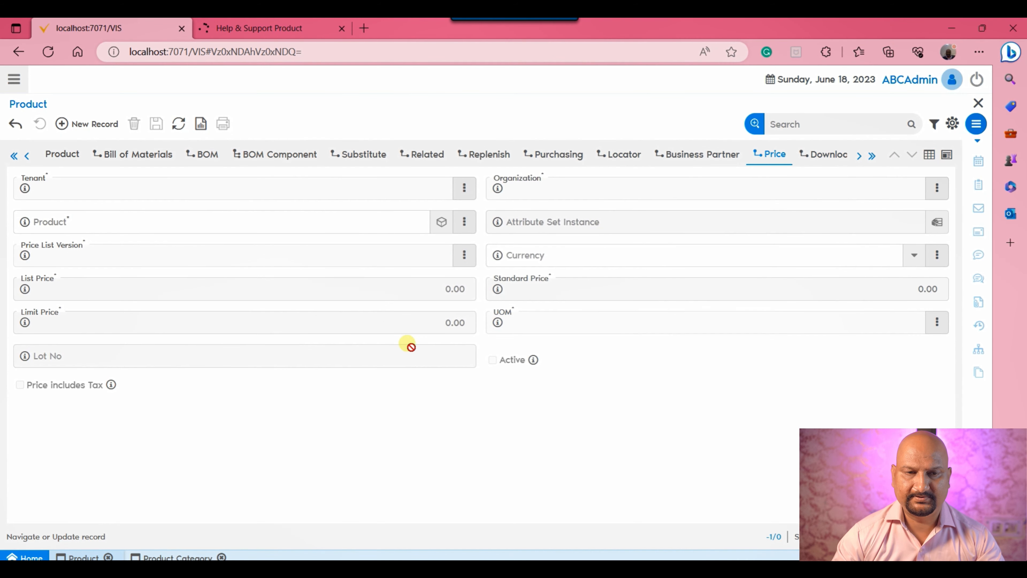
pyautogui.click(81, 124)
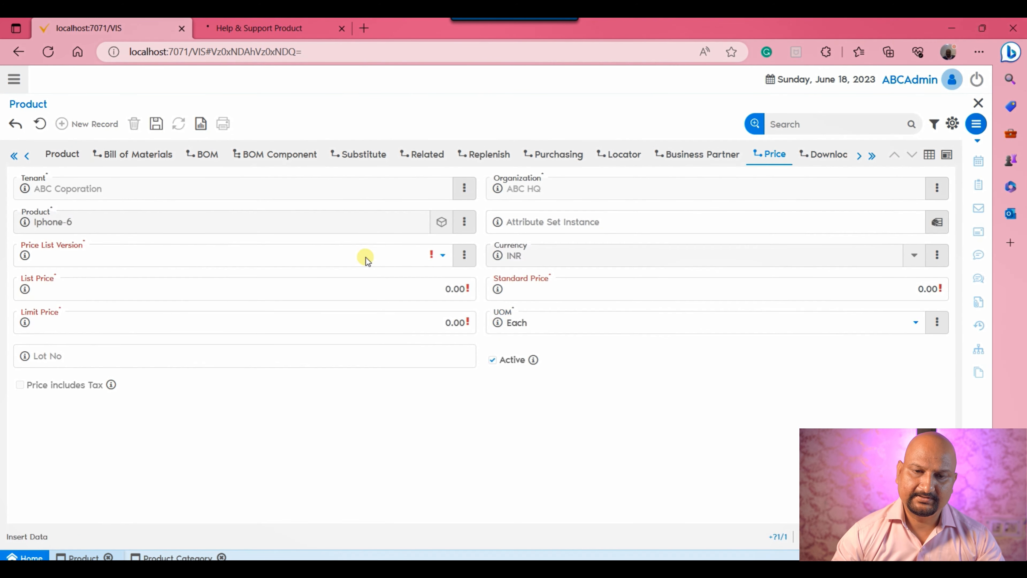
pyautogui.click(313, 254)
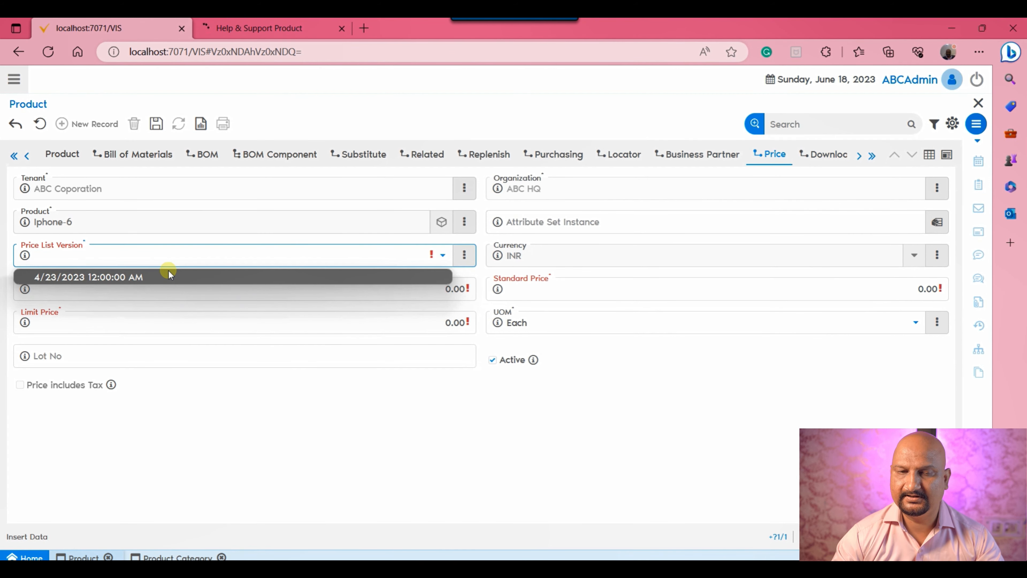
pyautogui.click(310, 445)
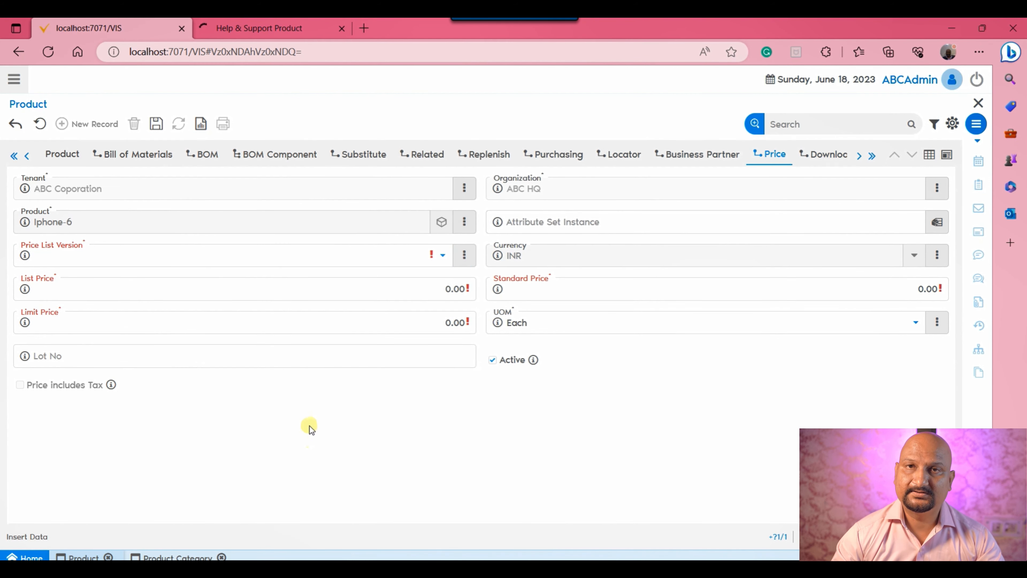
pyautogui.click(380, 258)
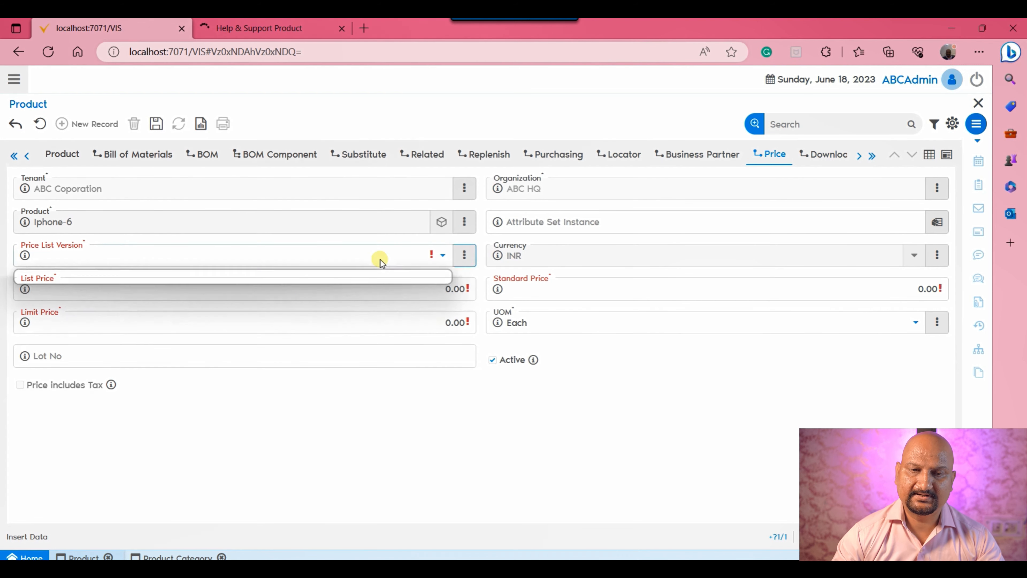
pyautogui.click(202, 277)
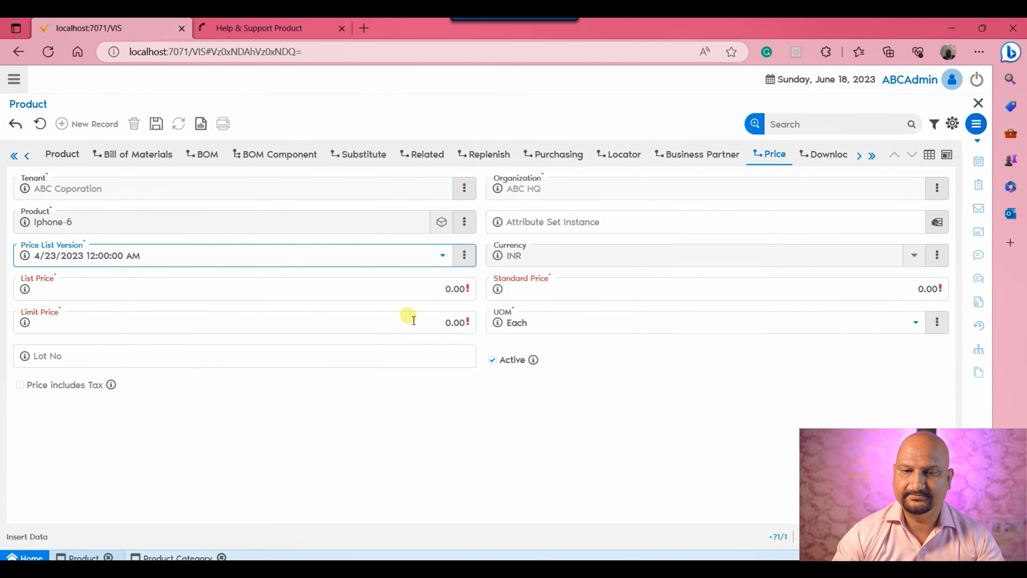
# Set the list price to 35,000, the standard price to 32,000 and the limit price to 30,000, and save the price record.
pyautogui.click(418, 295)
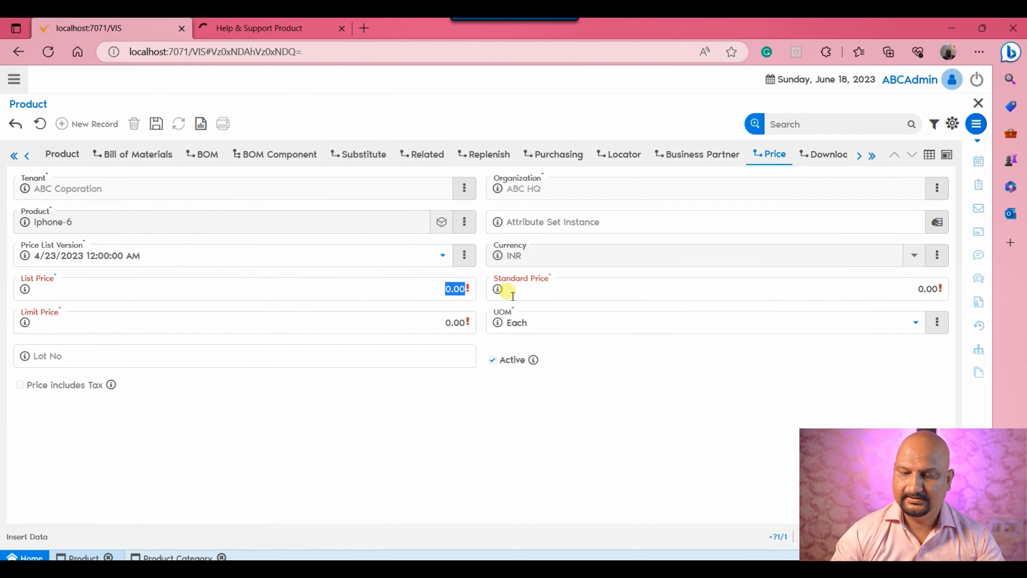
pyautogui.write('35000')
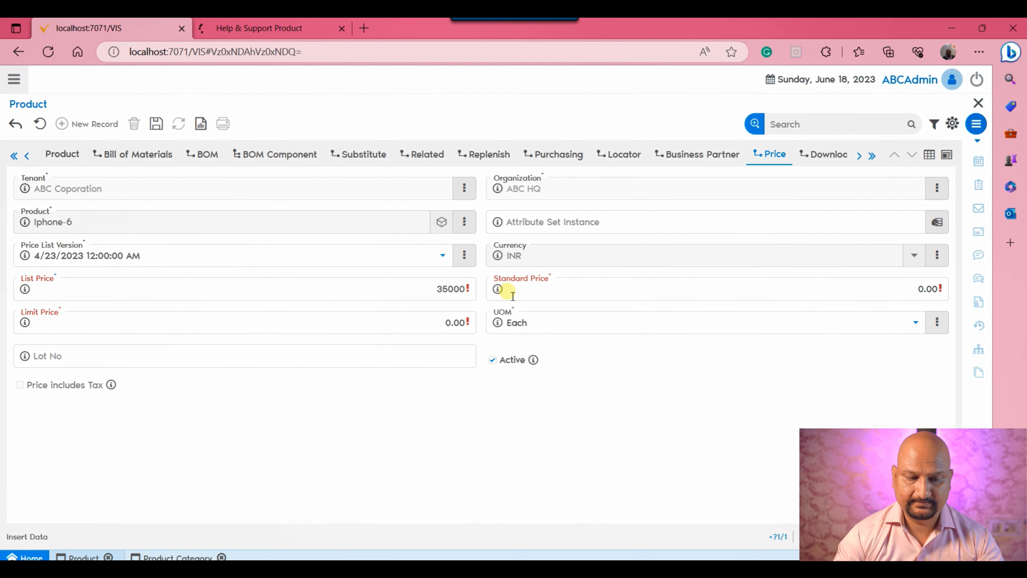
pyautogui.click(513, 296)
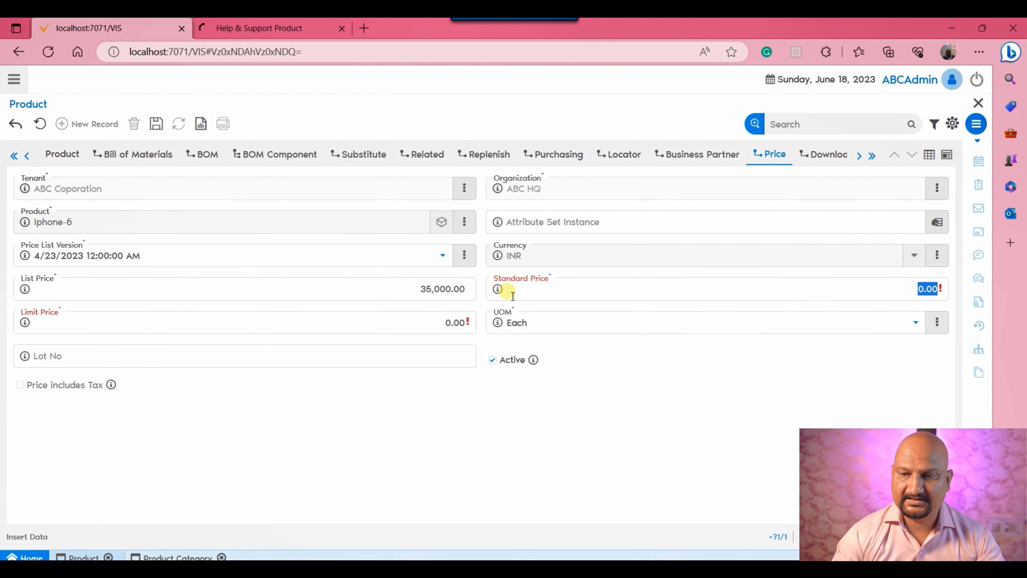
pyautogui.write('32000')
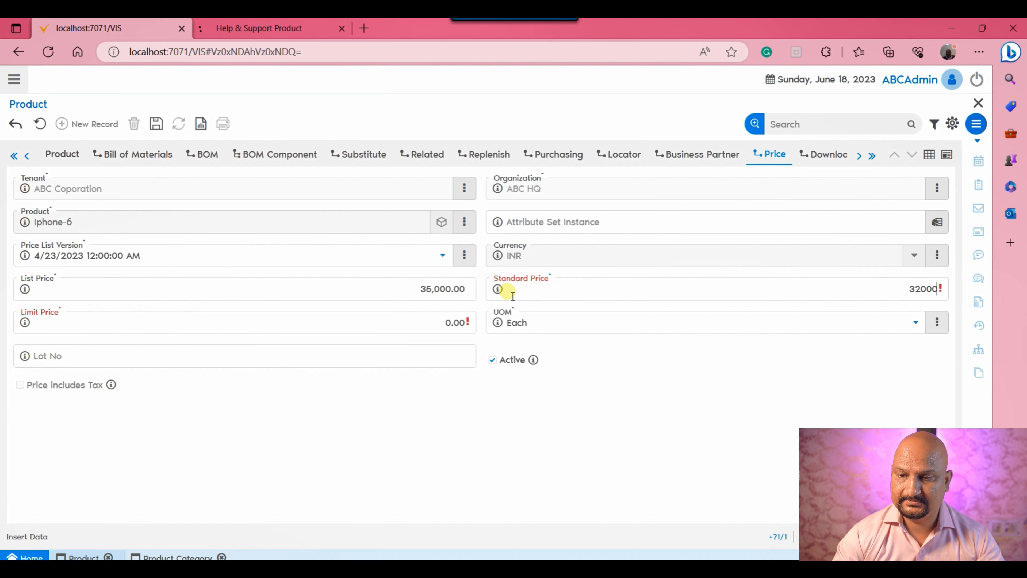
pyautogui.press('Tab')
pyautogui.write('3000')
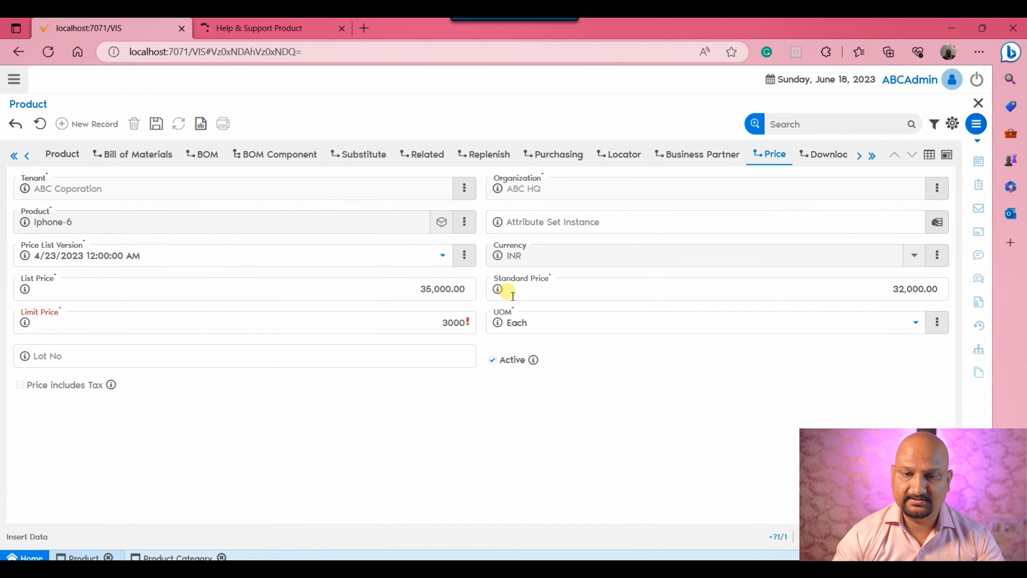
pyautogui.press('Tab')
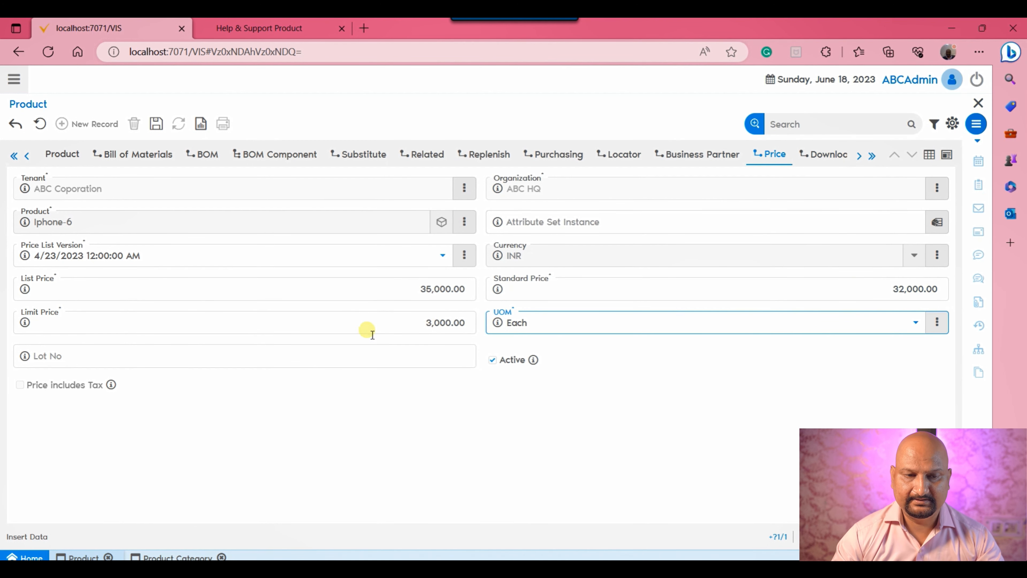
pyautogui.click(461, 327)
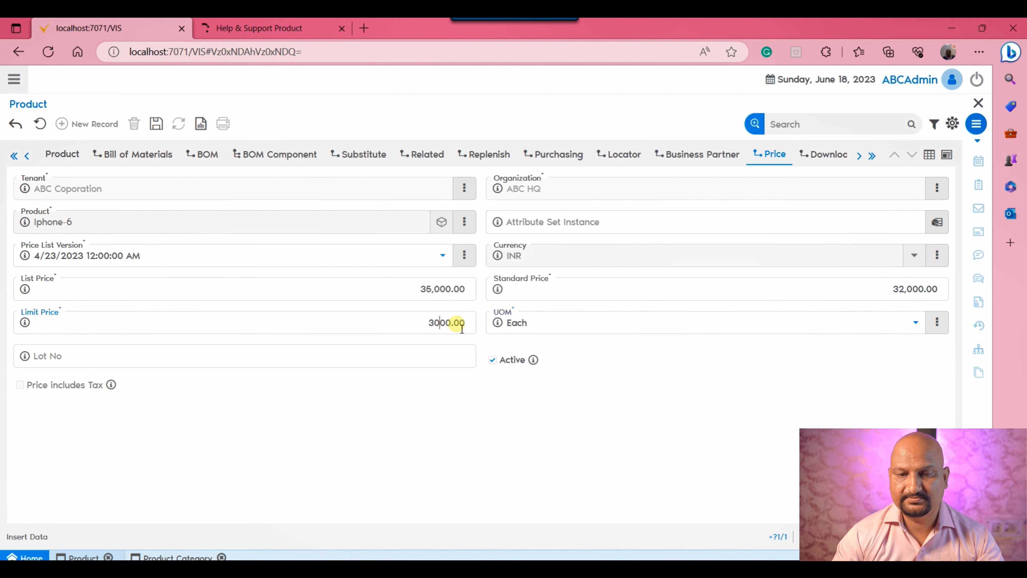
pyautogui.write('0')
pyautogui.click(345, 459)
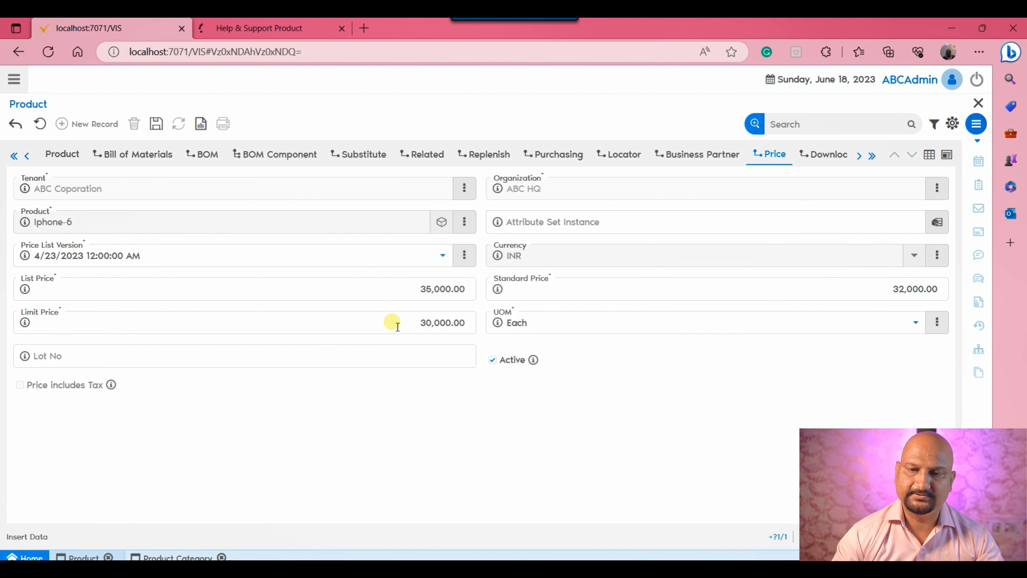
pyautogui.click(153, 127)
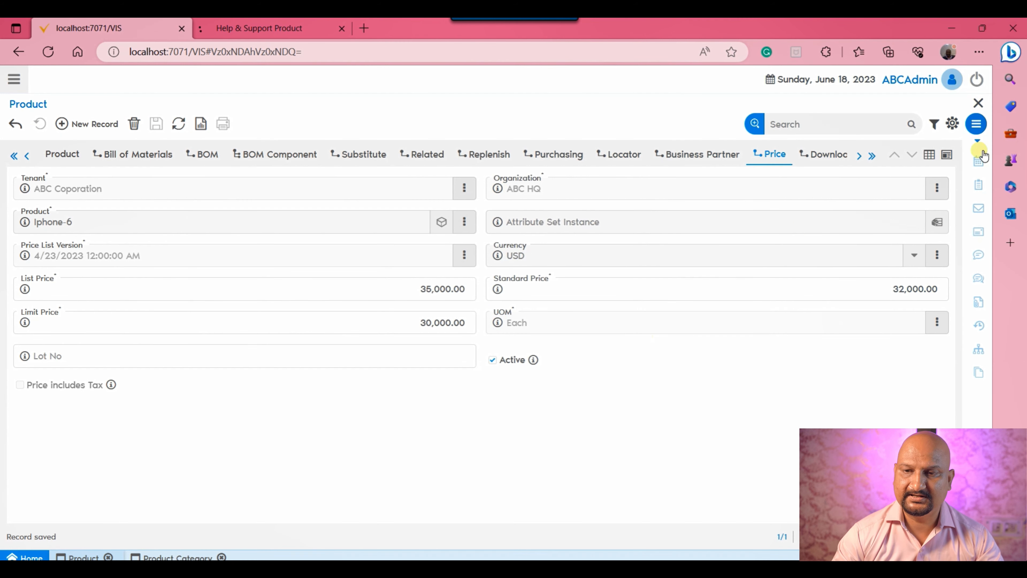
# Examine the product's Download and Transactions sections, including the fields of a transaction record.
pyautogui.click(859, 155)
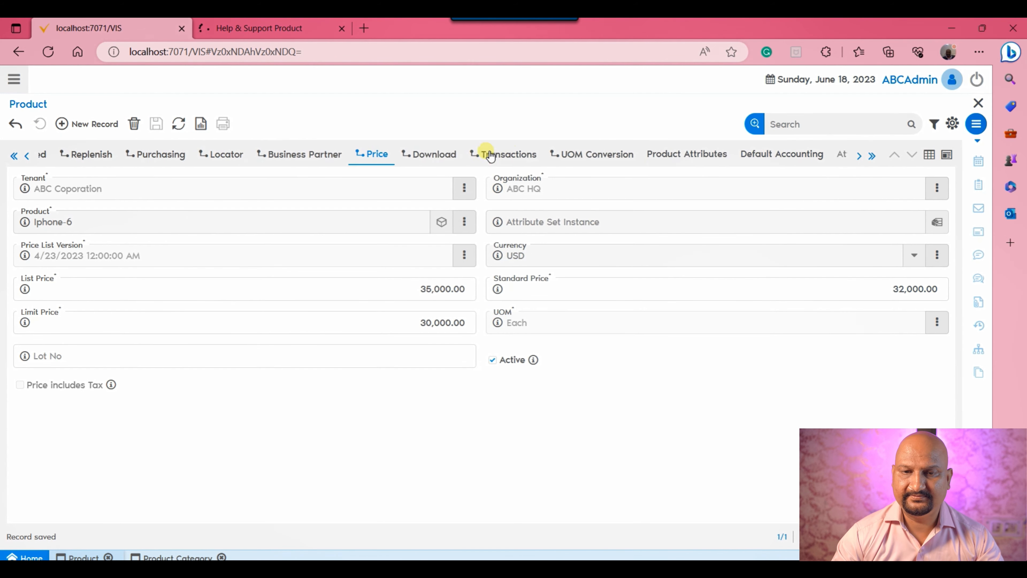
pyautogui.click(421, 155)
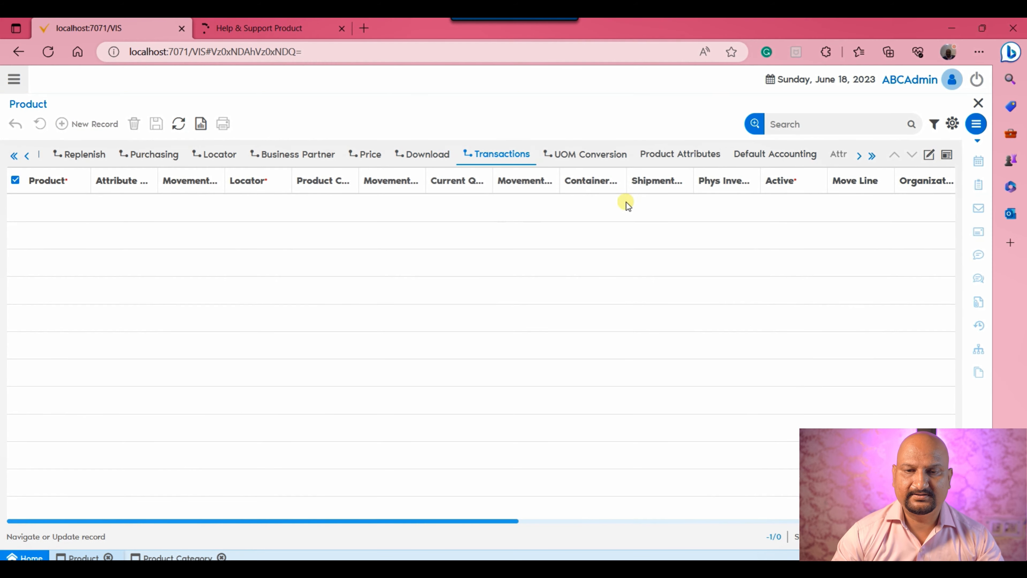
pyautogui.click(935, 153)
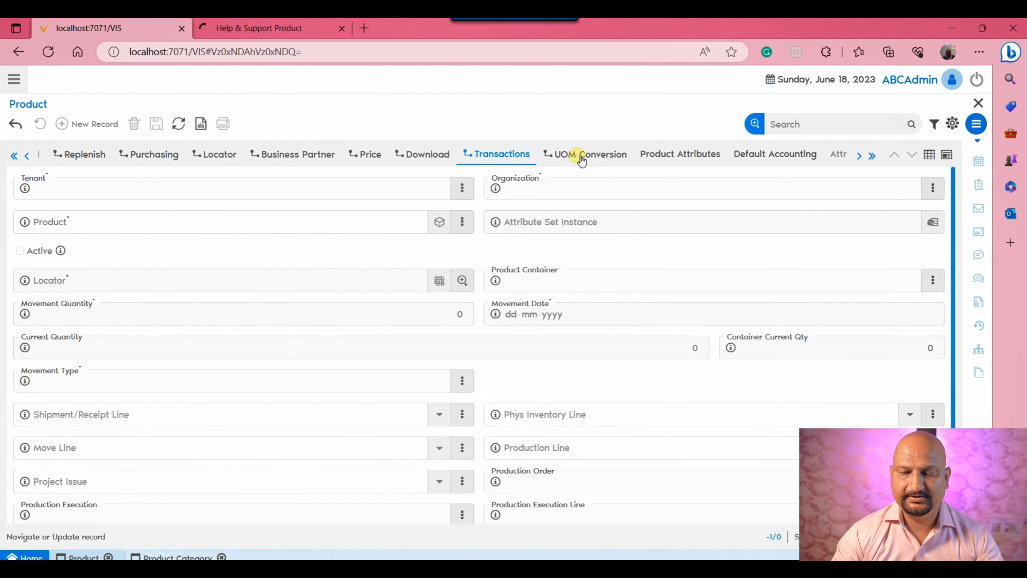
# Start a new UOM conversion record for Iphone-6 with Dozen as the target unit.
pyautogui.click(568, 155)
pyautogui.click(929, 155)
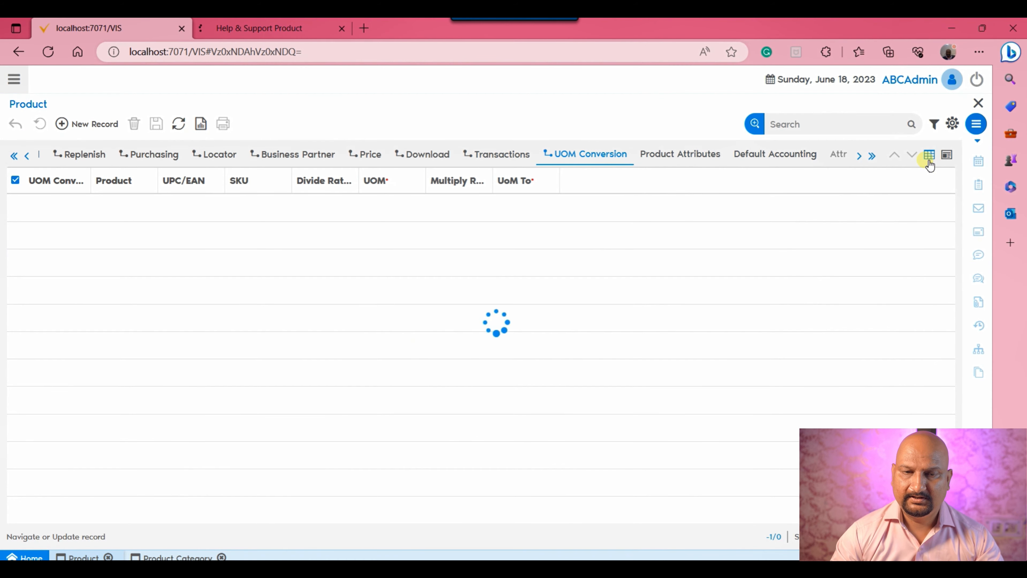
pyautogui.click(101, 125)
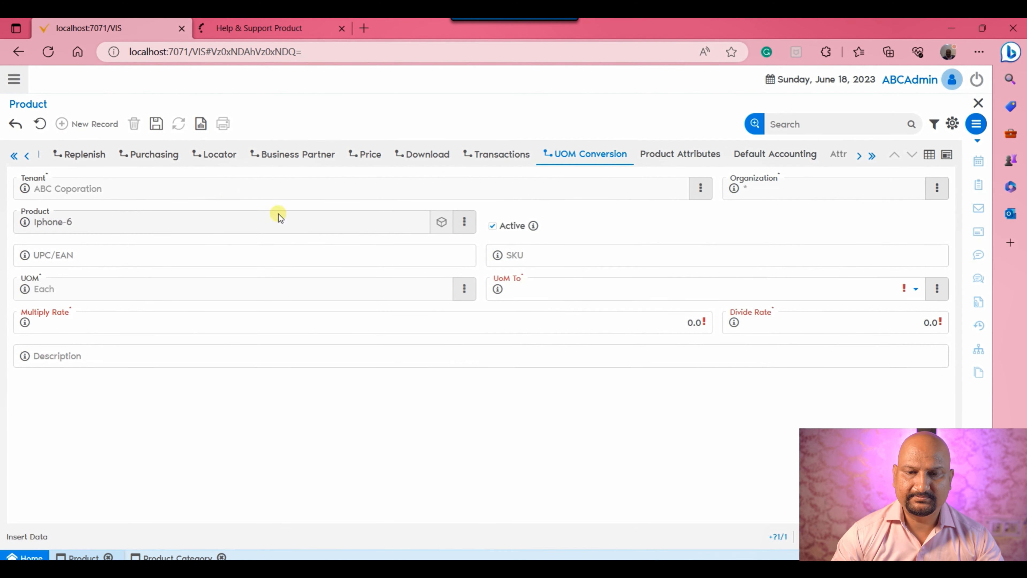
pyautogui.click(756, 288)
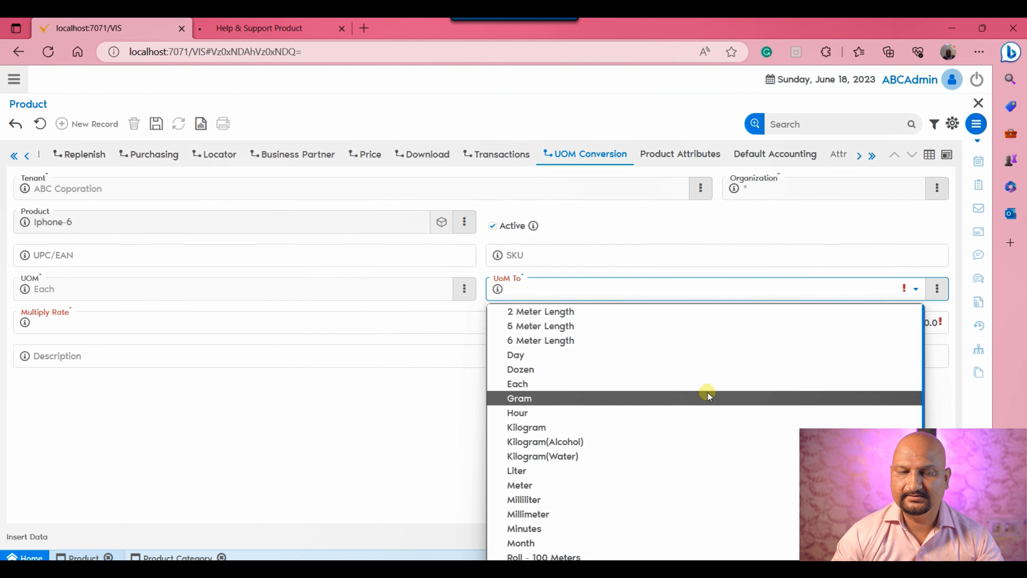
pyautogui.click(101, 288)
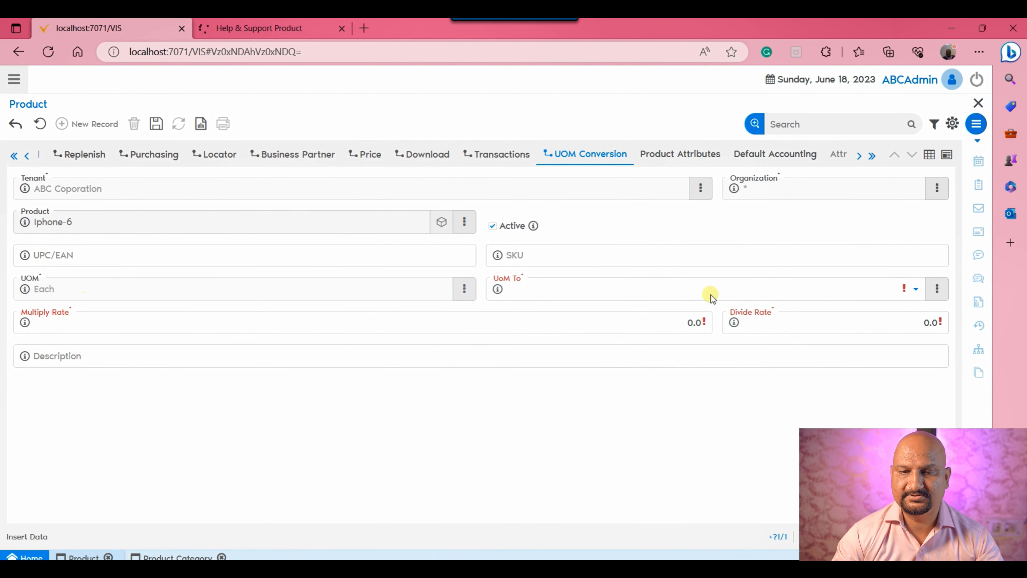
pyautogui.click(712, 284)
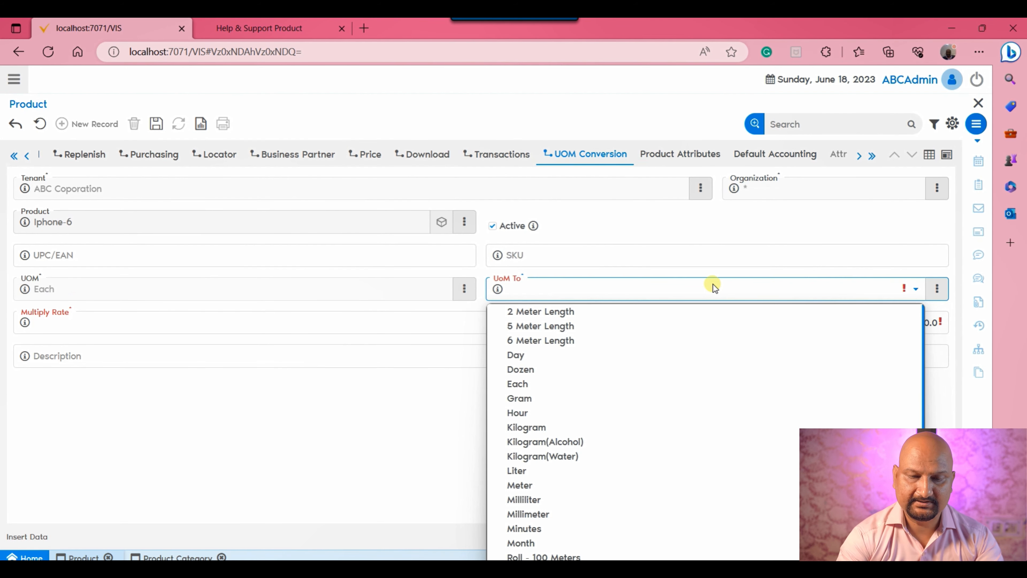
pyautogui.press('s')
pyautogui.scroll(1, 495, 349)
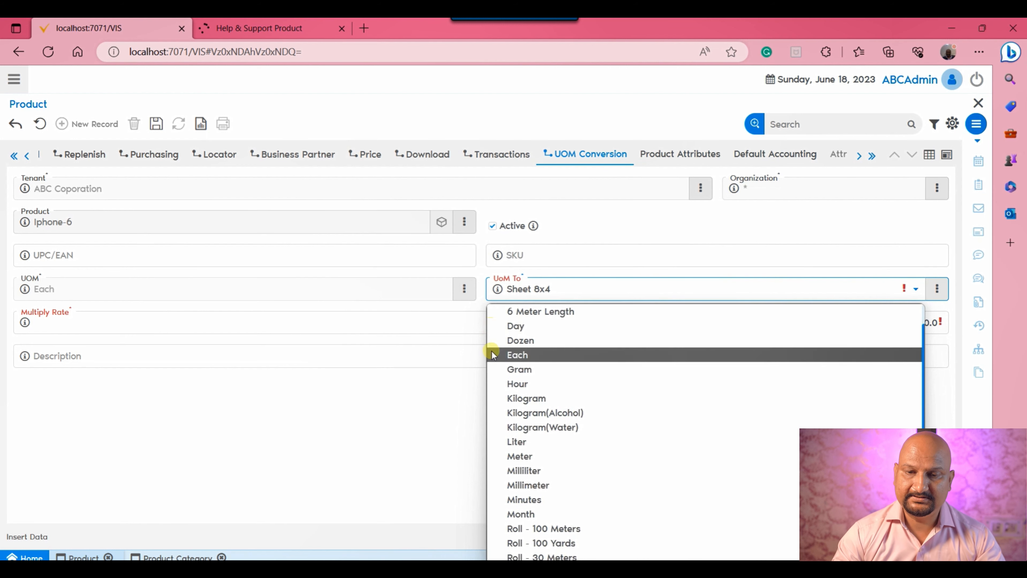
pyautogui.click(502, 340)
# Set the conversion's multiply rate to 12 and save the record.
pyautogui.click(660, 324)
pyautogui.write('12')
pyautogui.click(556, 382)
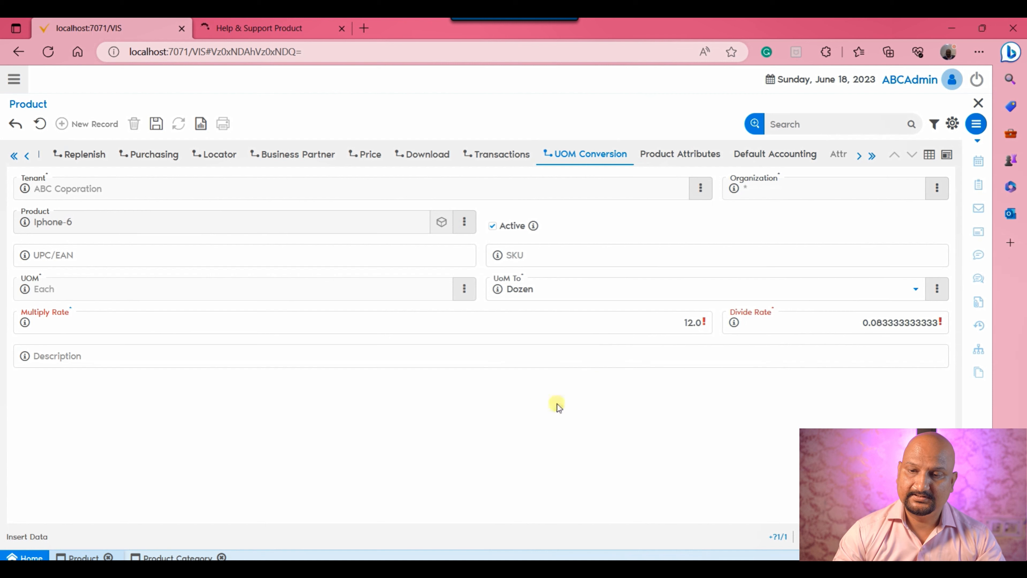
pyautogui.click(151, 127)
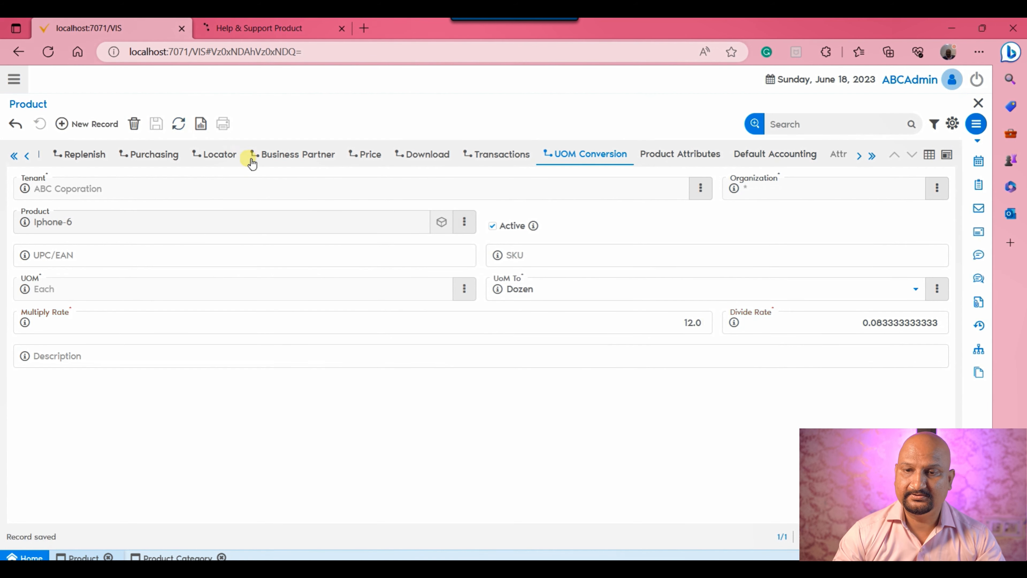
# Examine the Product Attributes section, starting a record to view its UPC/EAN and attribute set instance fields and discarding it.
pyautogui.click(704, 158)
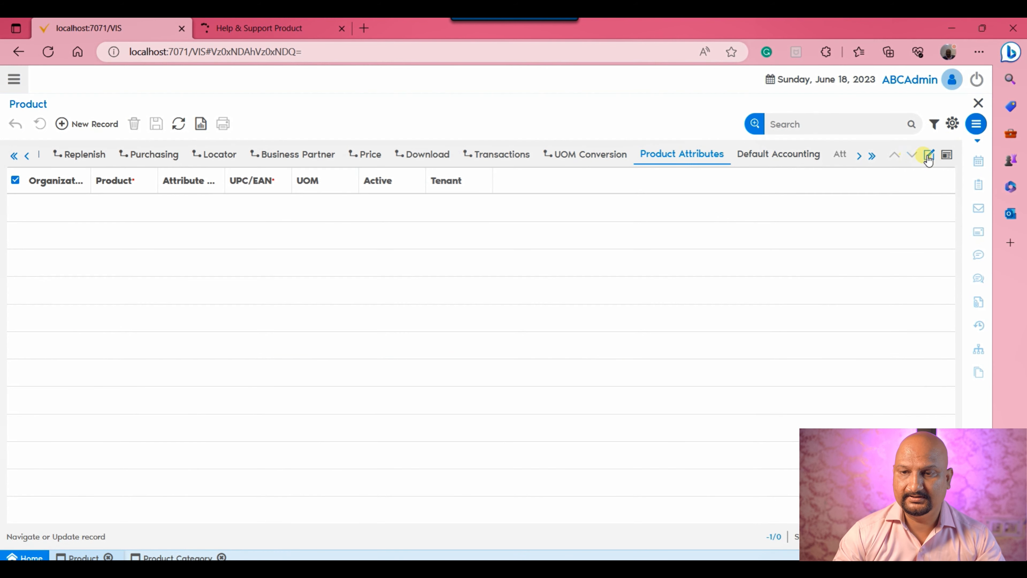
pyautogui.click(928, 157)
pyautogui.click(93, 124)
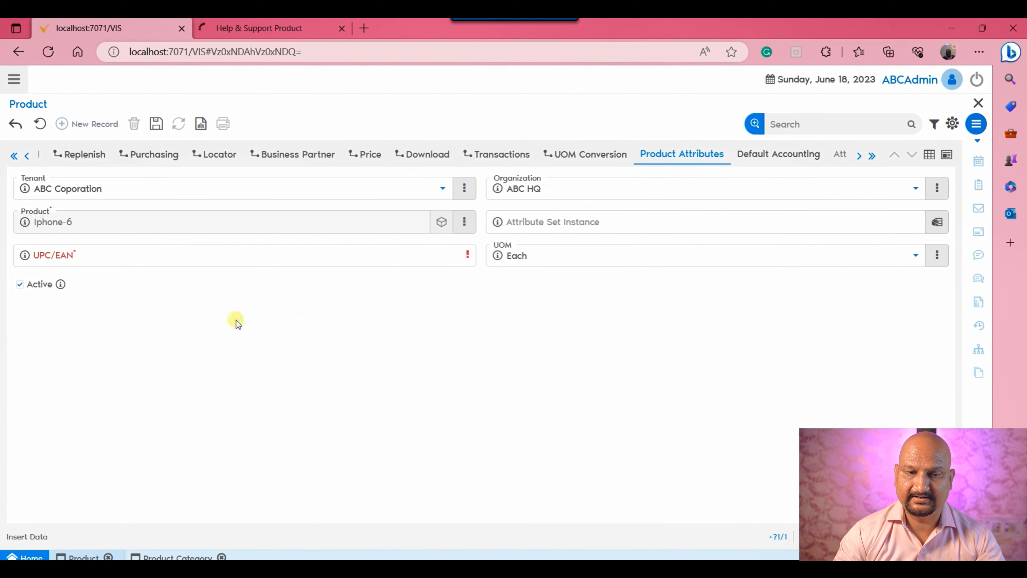
pyautogui.click(154, 265)
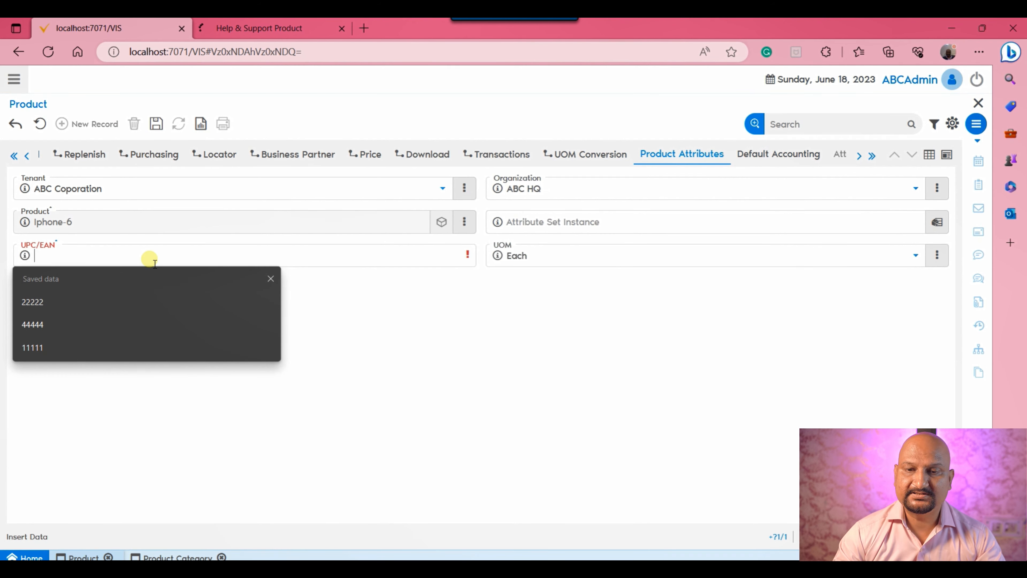
pyautogui.click(526, 343)
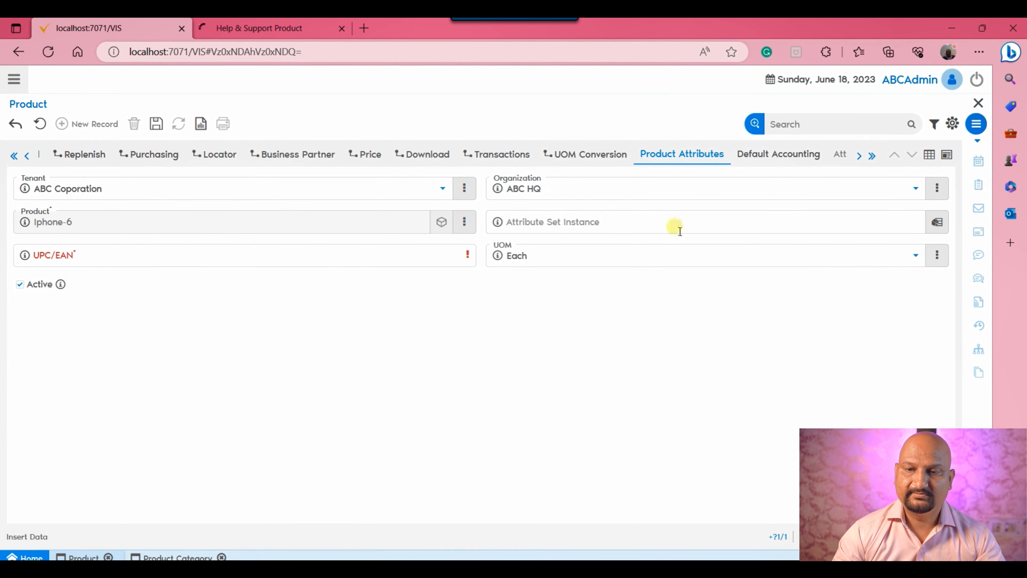
pyautogui.click(675, 225)
pyautogui.click(883, 364)
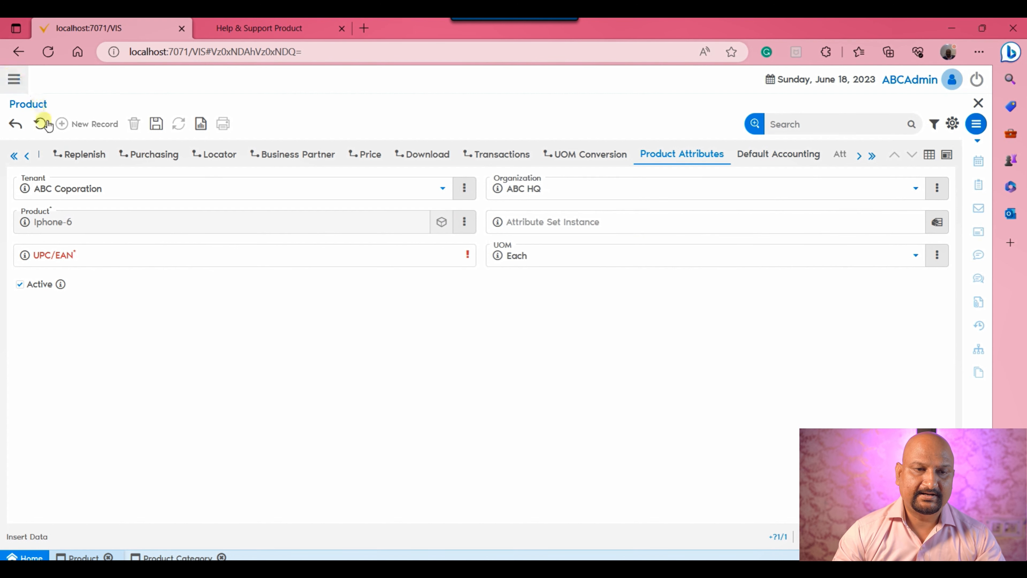
pyautogui.click(40, 124)
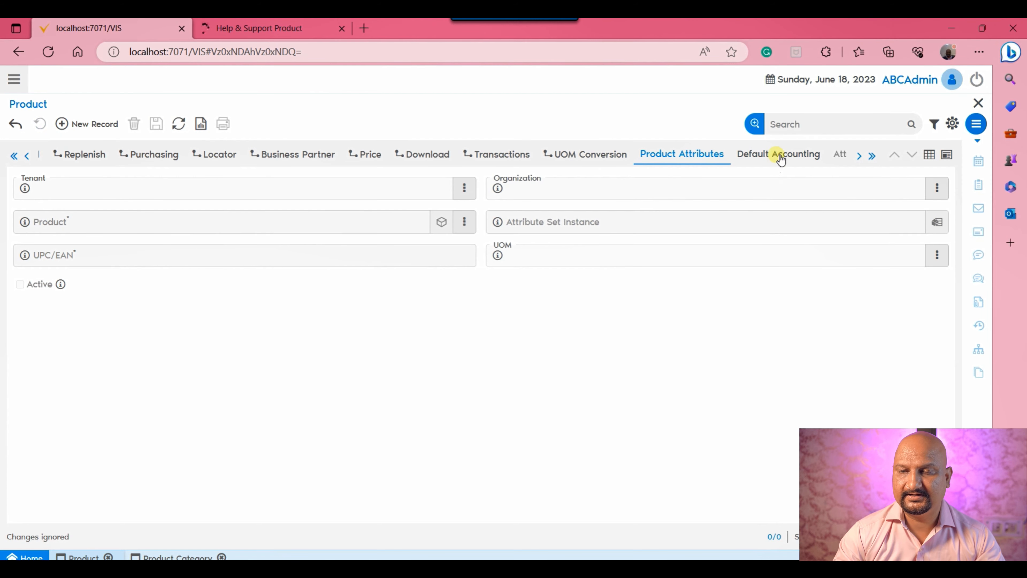
# Examine the product's Default Accounting entries and which further sections are available for it.
pyautogui.click(778, 156)
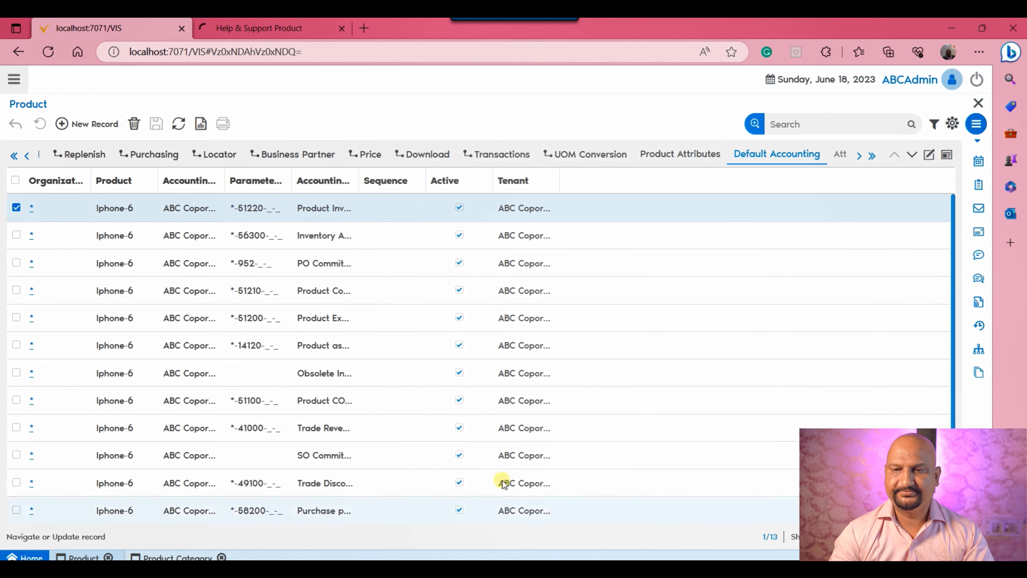
pyautogui.click(859, 155)
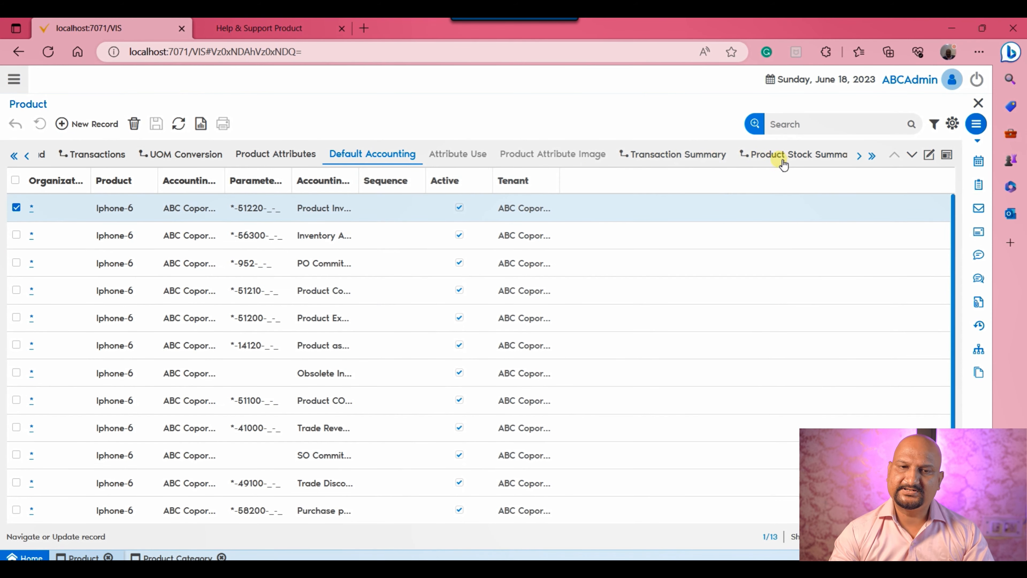
# Recheck the main settings of Iphone-6 and view the available product types without changing the selection.
pyautogui.click(14, 156)
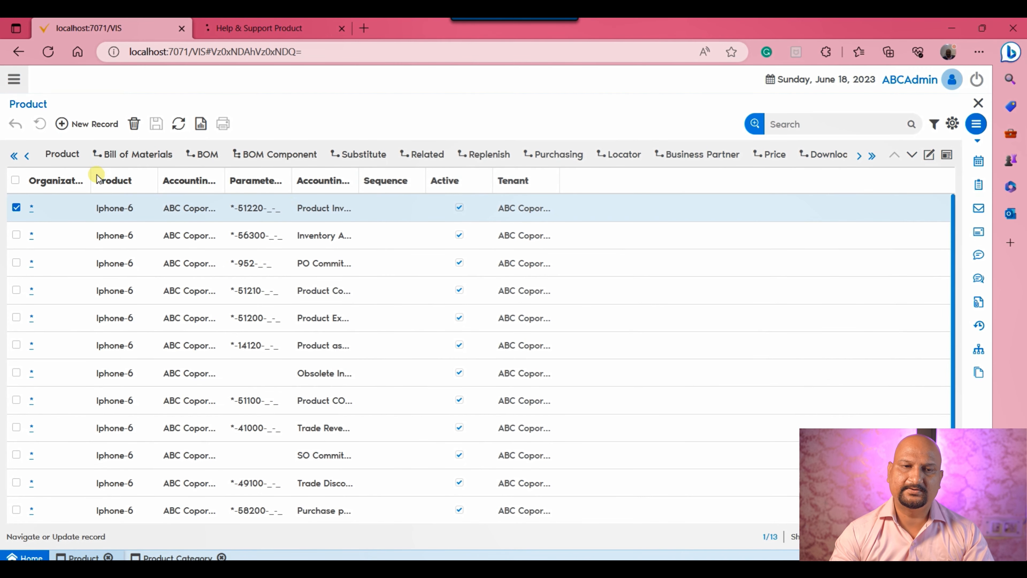
pyautogui.click(57, 154)
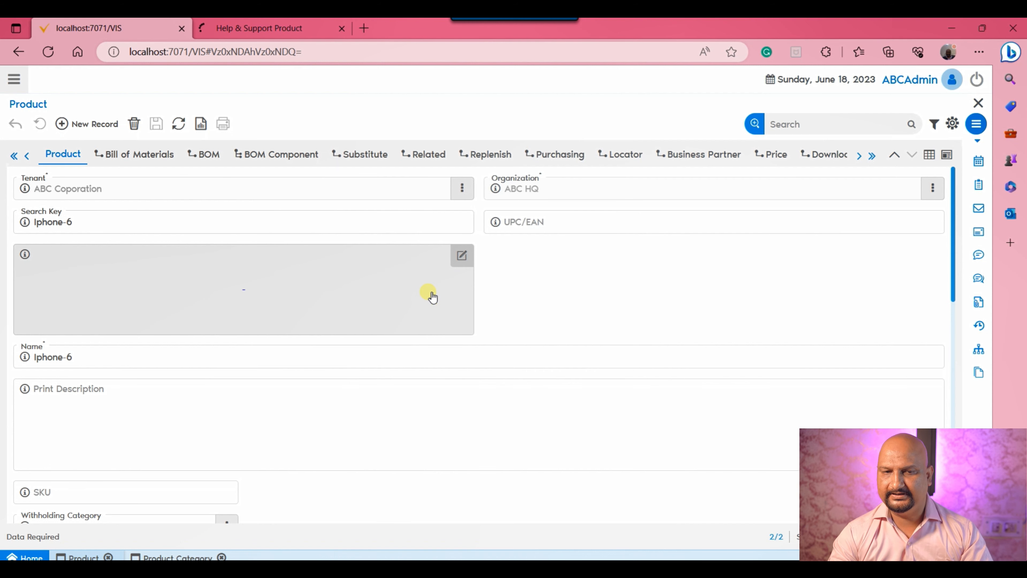
pyautogui.scroll(-8, 432, 297)
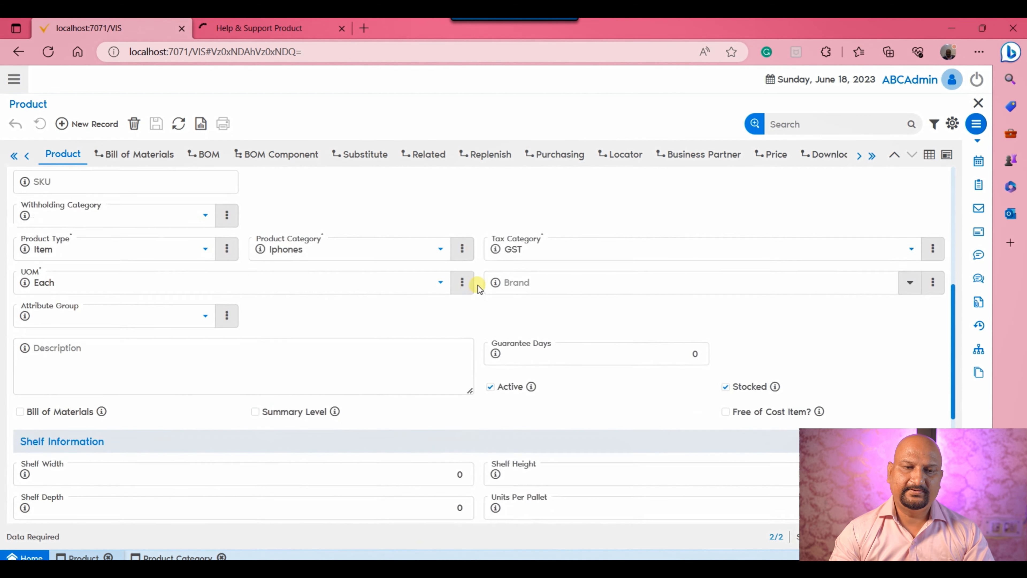
pyautogui.click(160, 243)
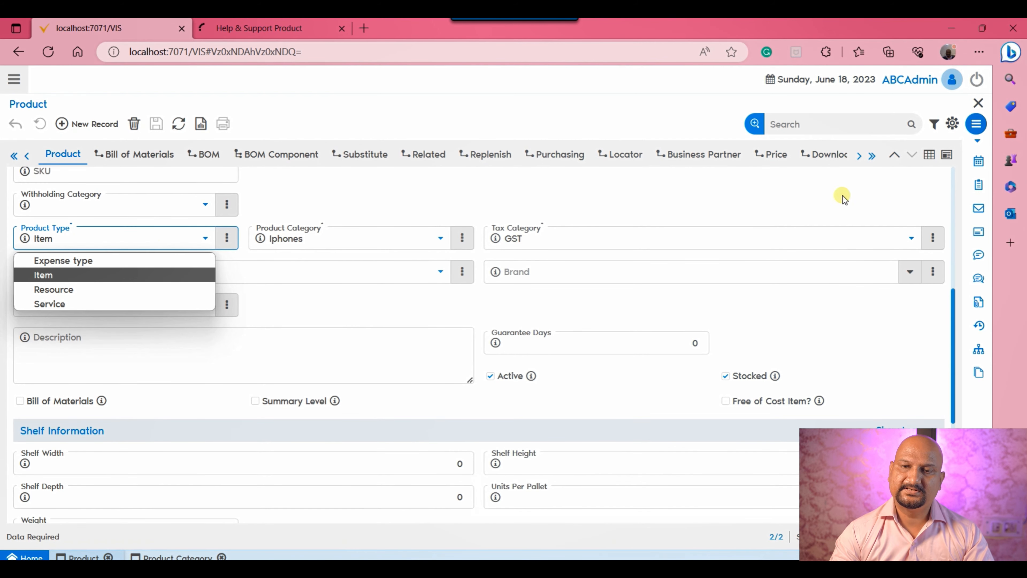
pyautogui.click(795, 201)
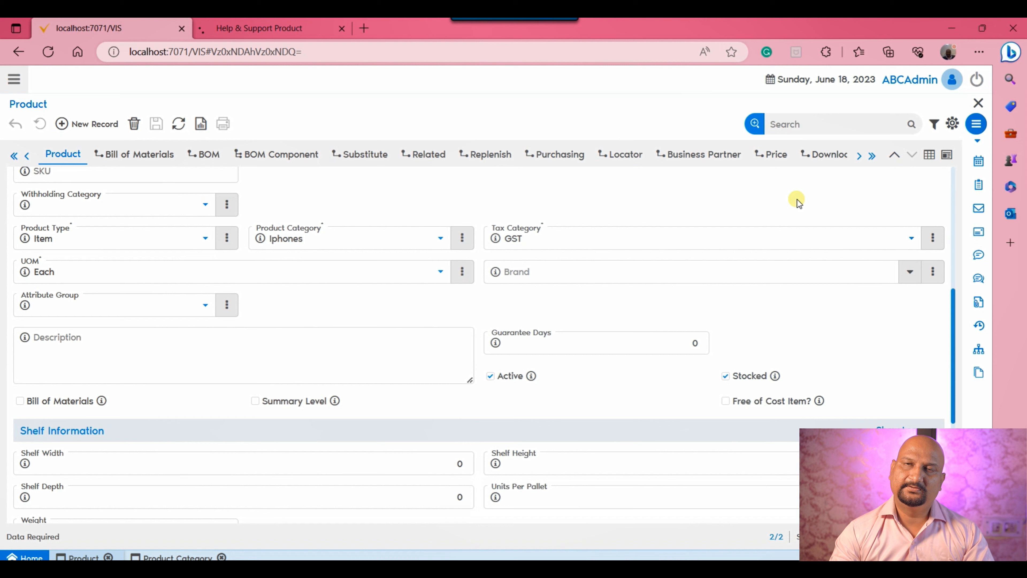